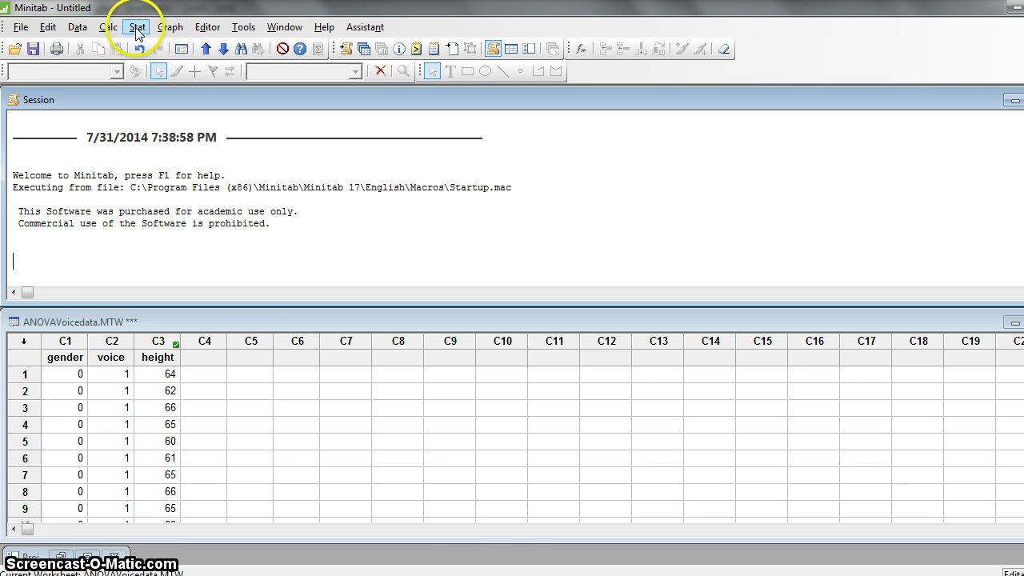
Step: Open Fit General Linear Model from Stat > ANOVA > General Linear Model
{"action": "left_click", "coordinate": [138, 30]}
{"action": "mouse_move", "coordinate": [214, 88]}
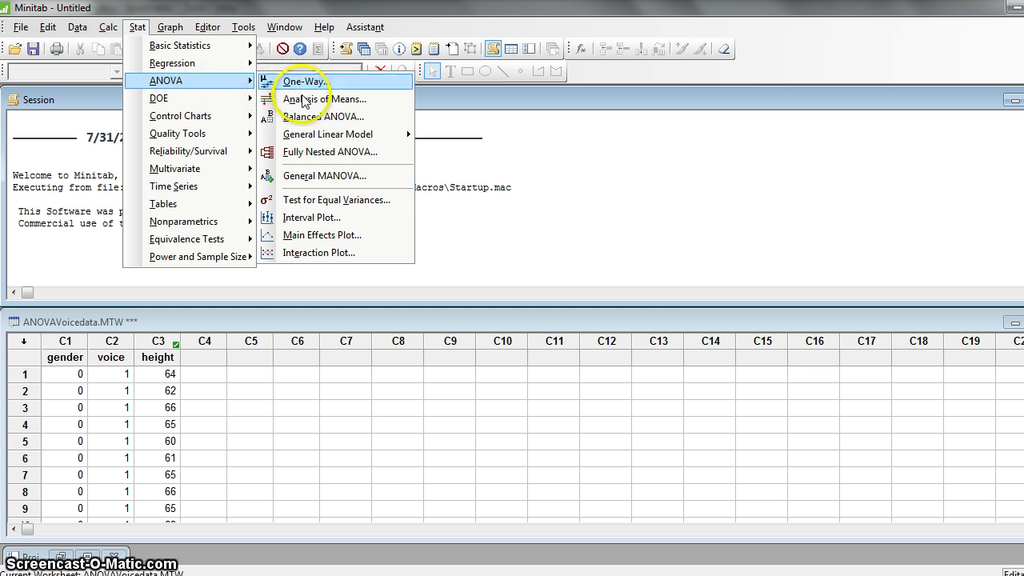
{"action": "mouse_move", "coordinate": [370, 142]}
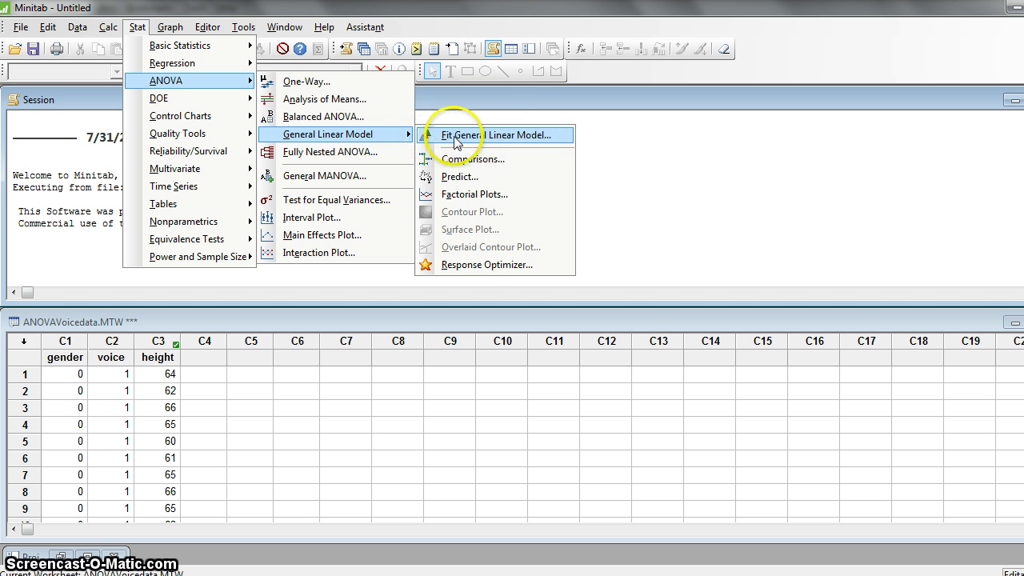
{"action": "left_click", "coordinate": [548, 142]}
{"action": "mouse_move", "coordinate": [357, 573]}
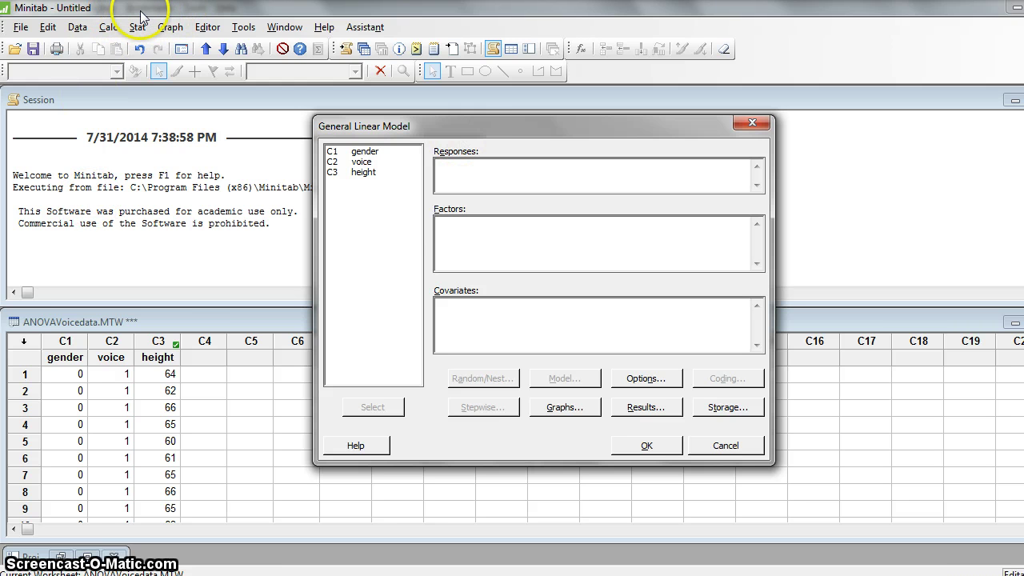
Step: Run a general linear model with height as the response and gender as the factor
{"action": "left_click", "coordinate": [447, 166]}
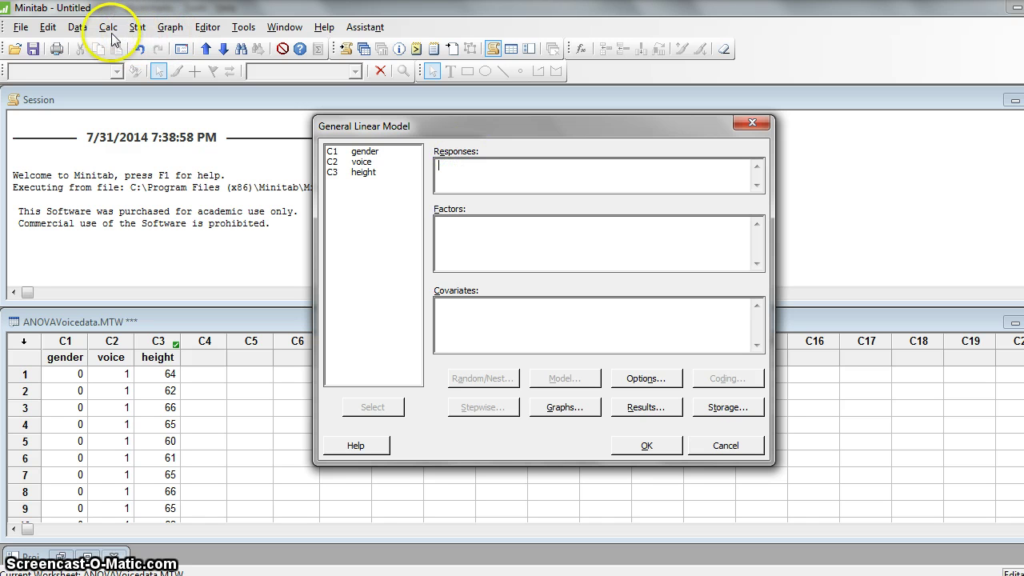
{"action": "key", "text": "shift+Tab"}
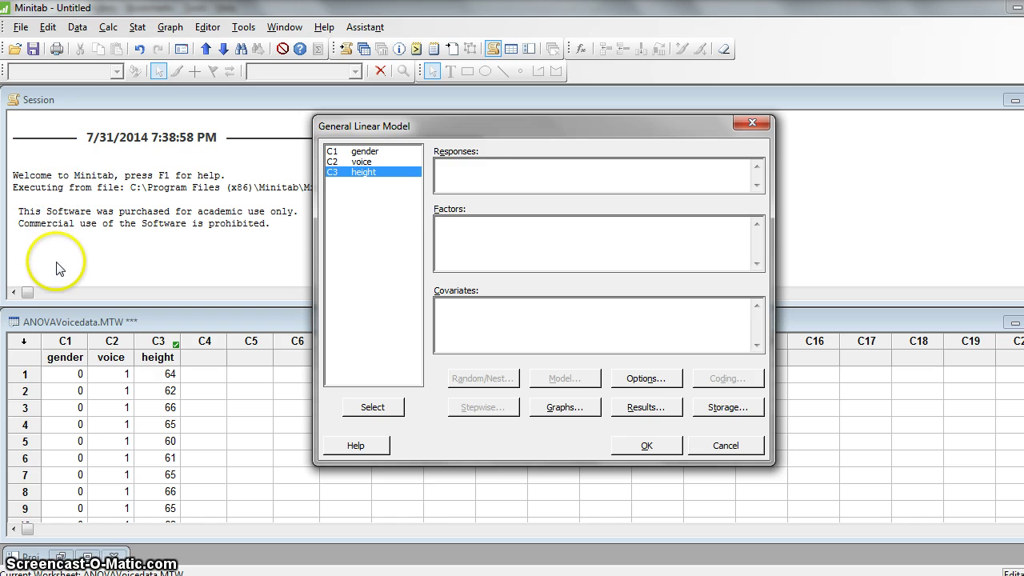
{"action": "key", "text": "Return"}
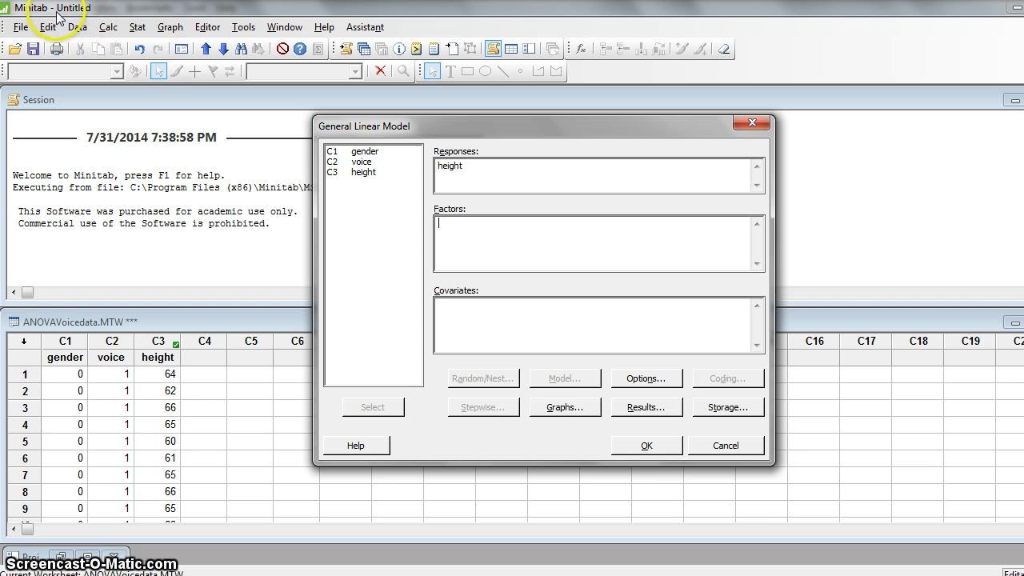
{"action": "left_click", "coordinate": [375, 152]}
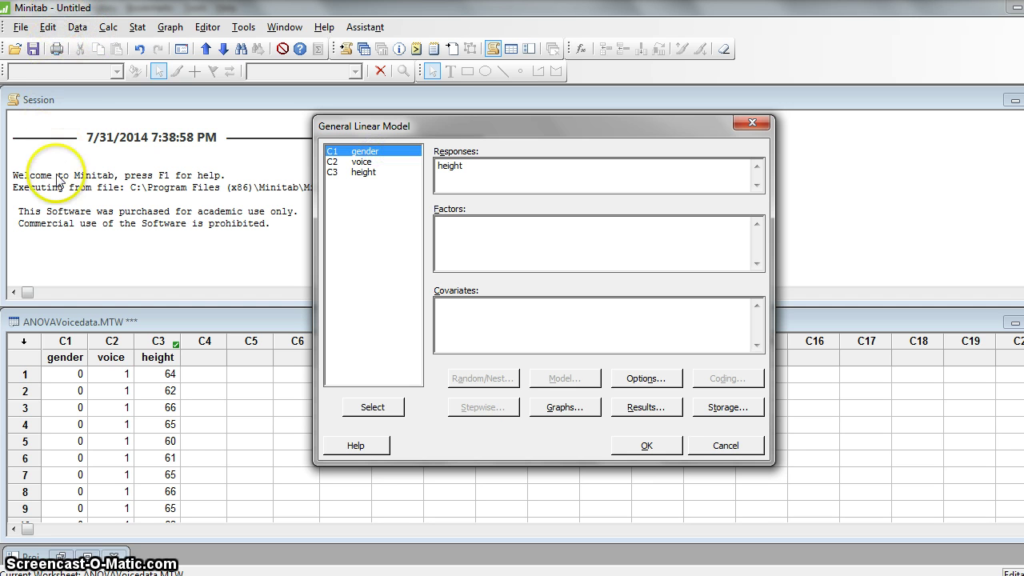
{"action": "left_click", "coordinate": [373, 406]}
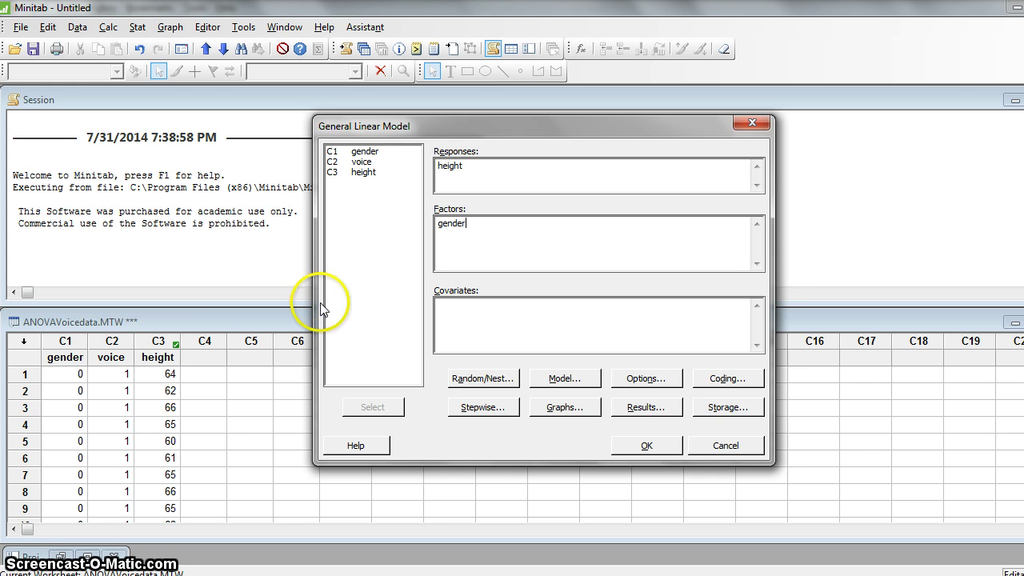
{"action": "key", "text": "Return"}
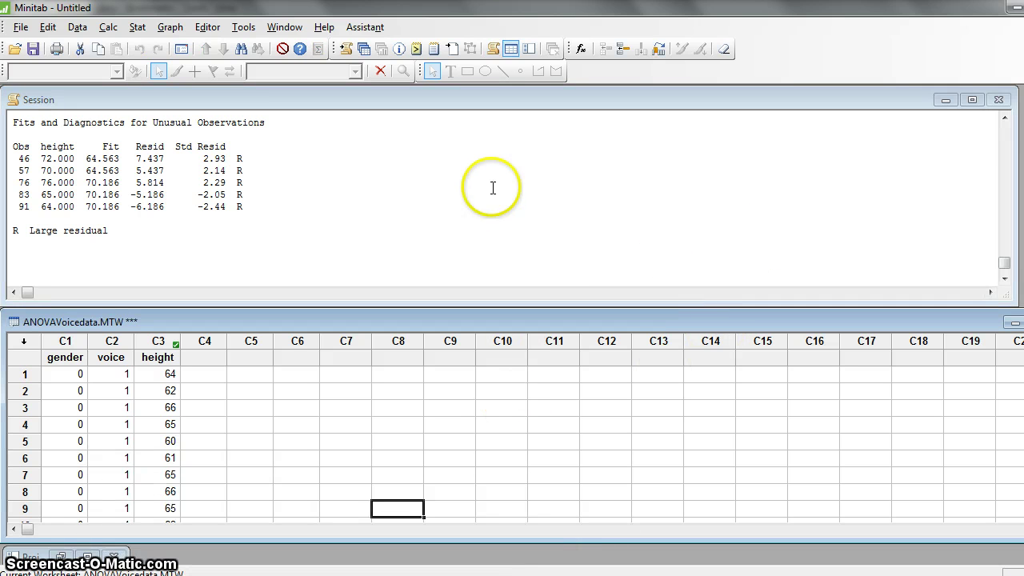
Step: Scroll the Session output to the gender ANOVA table (F-Value 155.92, P-Value 0.000)
{"action": "left_click", "coordinate": [1005, 265]}
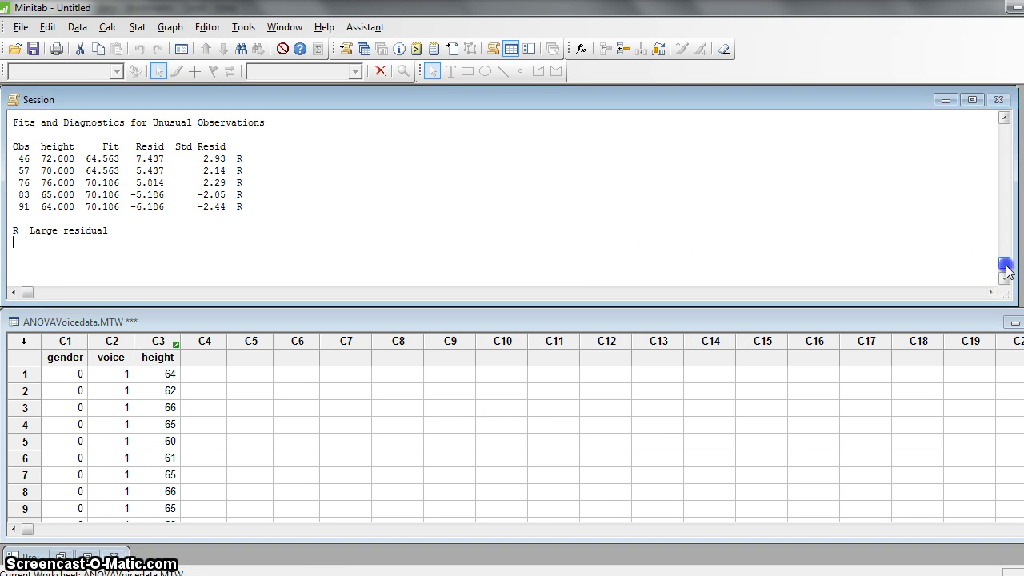
{"action": "left_click", "coordinate": [1005, 119]}
{"action": "scroll", "coordinate": [1005, 118], "scroll_direction": "up", "scroll_amount": 5}
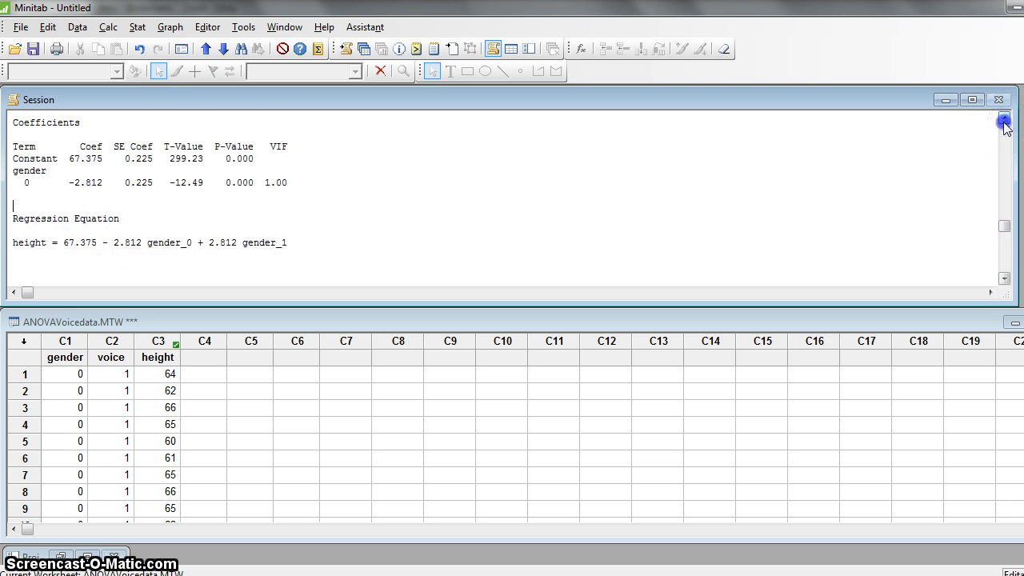
{"action": "scroll", "coordinate": [1005, 119], "scroll_direction": "up", "scroll_amount": 5}
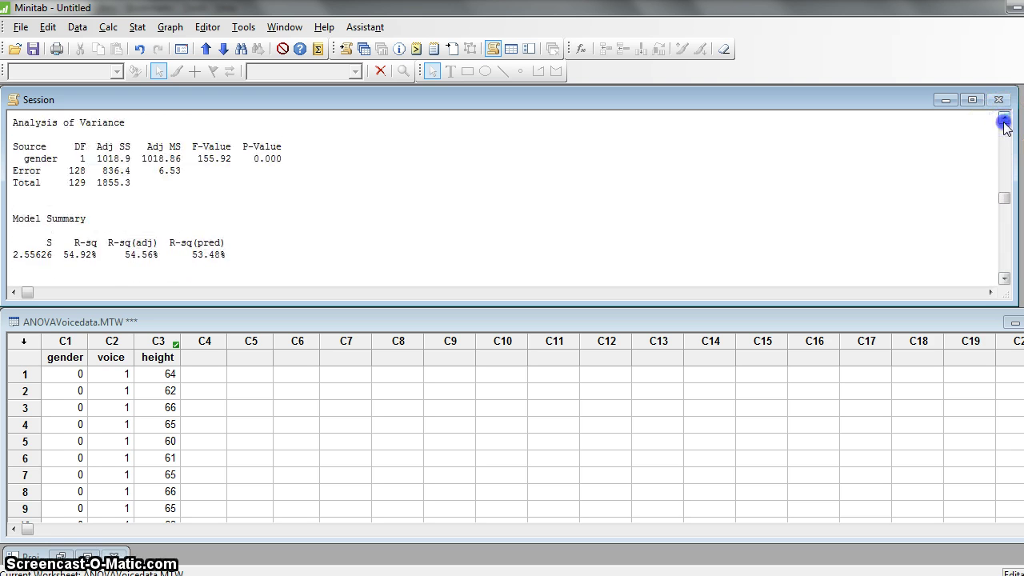
{"action": "scroll", "coordinate": [1005, 120], "scroll_direction": "up", "scroll_amount": 3}
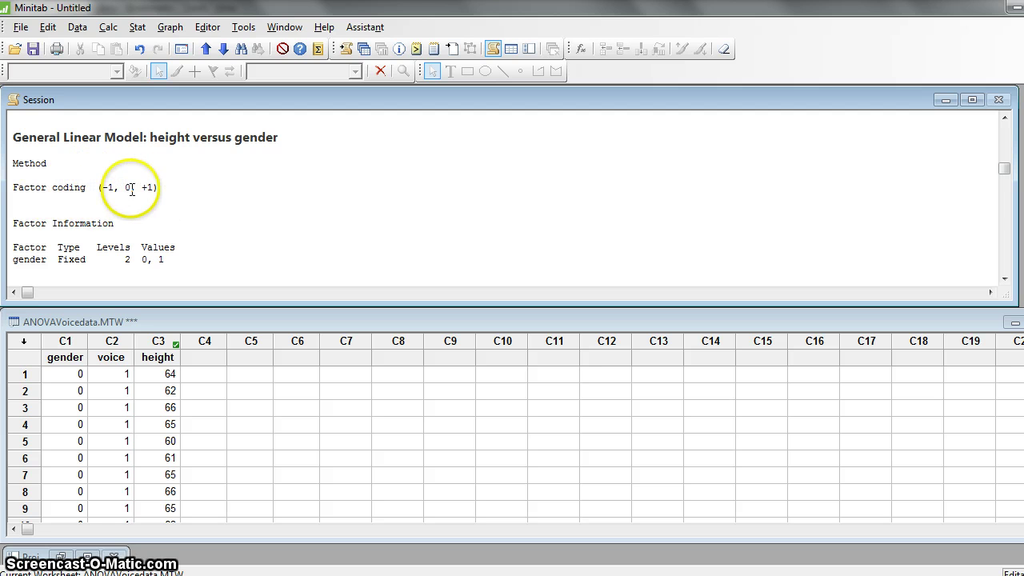
{"action": "left_click", "coordinate": [1005, 278]}
{"action": "left_click", "coordinate": [1004, 278]}
{"action": "left_click", "coordinate": [1005, 278]}
{"action": "left_click", "coordinate": [1005, 279]}
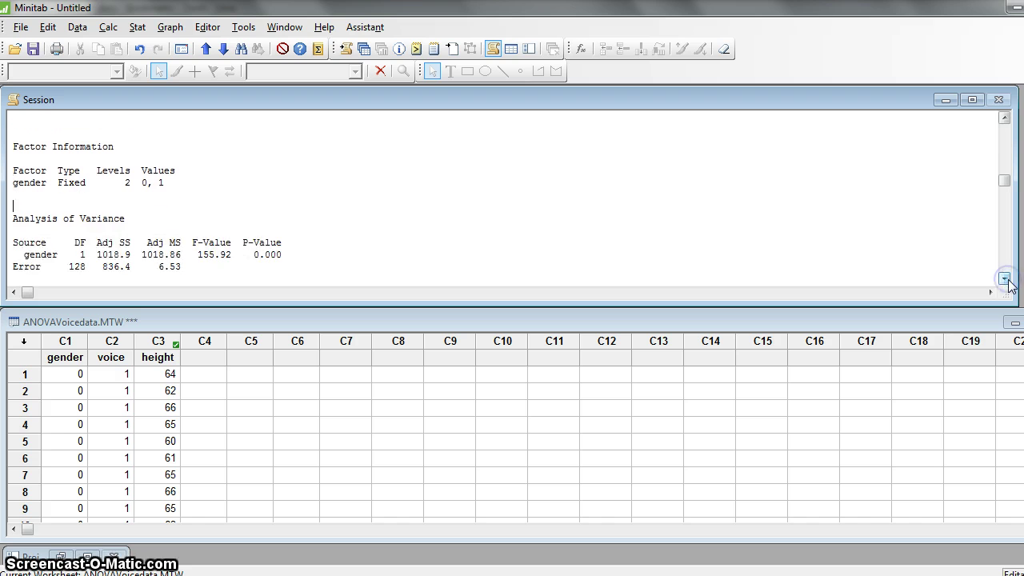
{"action": "left_click", "coordinate": [1005, 278]}
{"action": "left_click", "coordinate": [1005, 278]}
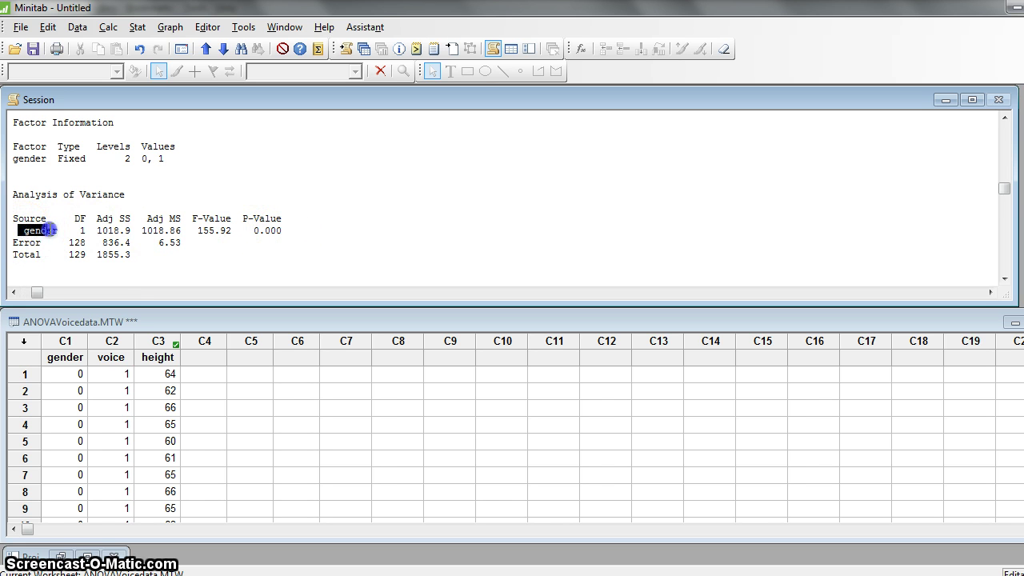
Step: Highlight the gender ANOVA row, then scroll to the Model Summary showing R-sq 54.92%
{"action": "left_click_drag", "start_coordinate": [174, 227], "coordinate": [232, 229]}
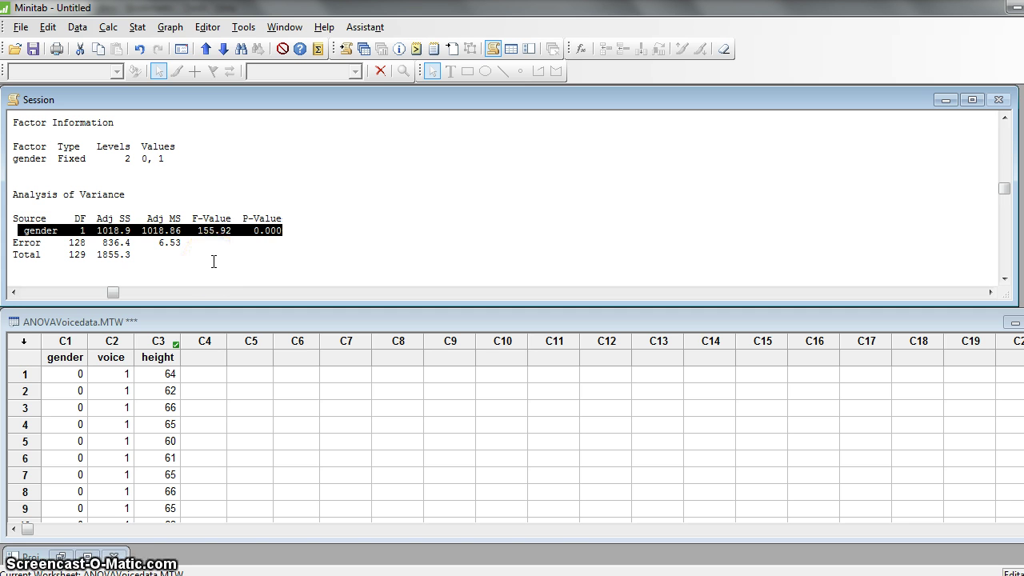
{"action": "left_click", "coordinate": [211, 261]}
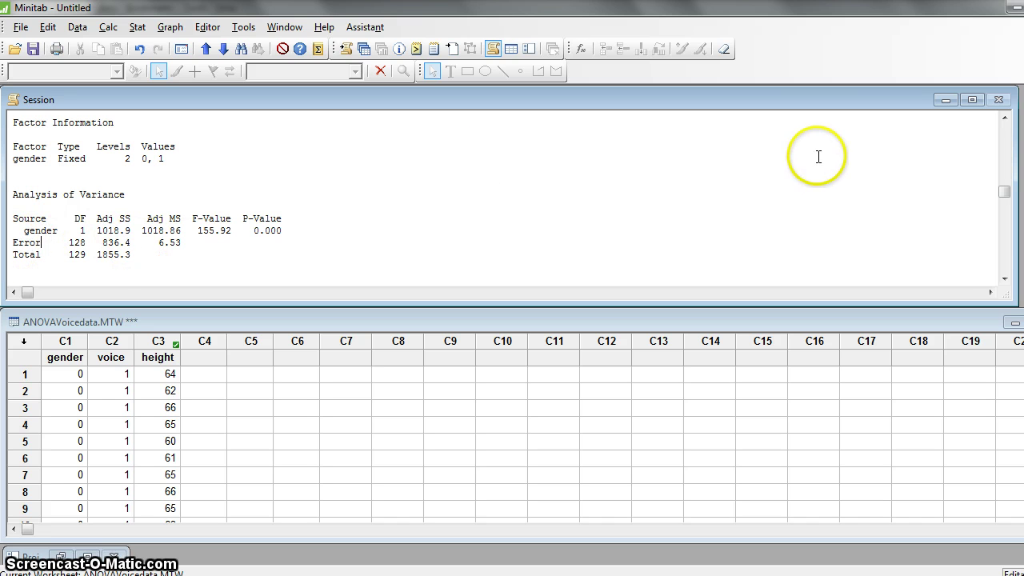
{"action": "left_click", "coordinate": [1004, 279]}
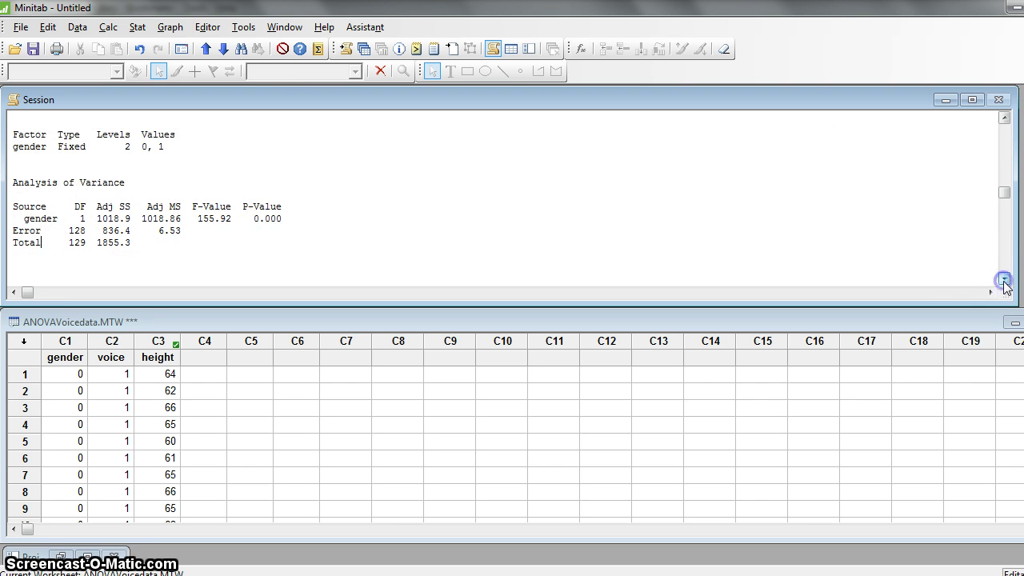
{"action": "left_click", "coordinate": [1004, 279]}
{"action": "left_click", "coordinate": [1004, 280]}
Step: Review the adjusted R-sq, then scroll to the five unusual observations with large residuals
{"action": "left_click", "coordinate": [1004, 280]}
{"action": "left_click", "coordinate": [1004, 281]}
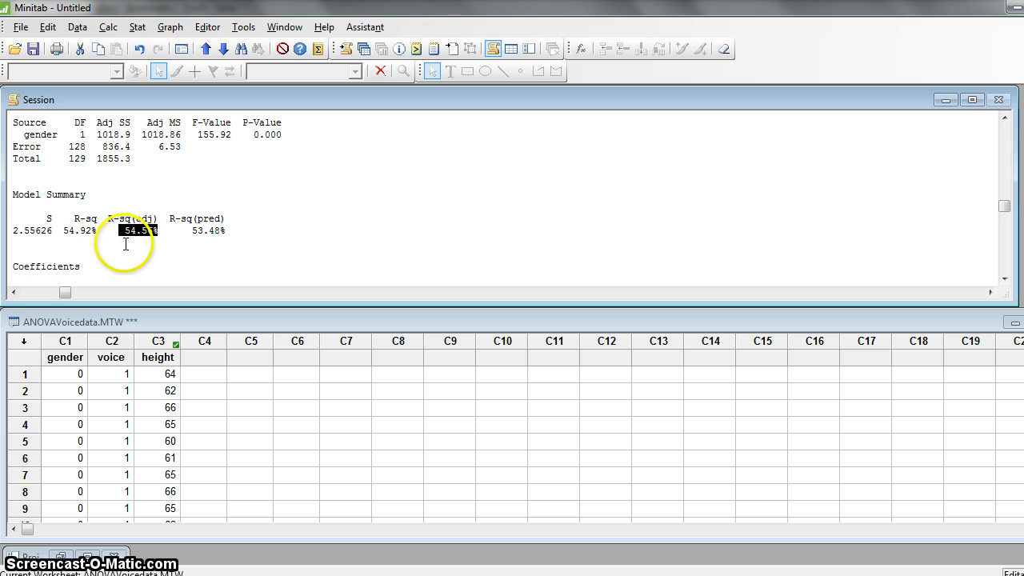
{"action": "left_click", "coordinate": [167, 238]}
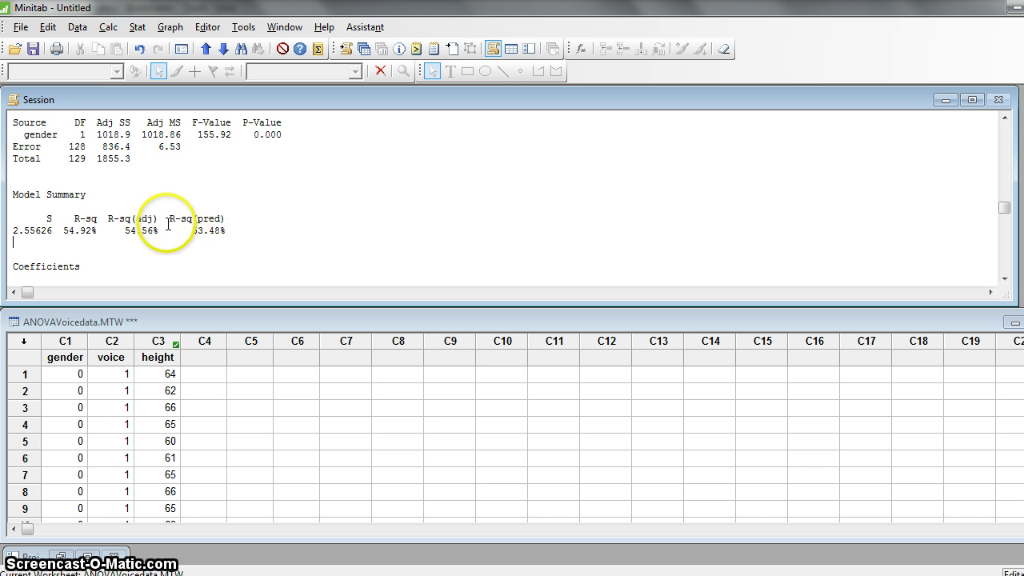
{"action": "left_click", "coordinate": [1004, 277]}
{"action": "left_click", "coordinate": [1004, 277]}
{"action": "left_click", "coordinate": [1004, 277]}
{"action": "left_click", "coordinate": [1004, 277]}
{"action": "left_click", "coordinate": [1004, 278]}
{"action": "left_click", "coordinate": [1004, 277]}
{"action": "left_click", "coordinate": [1004, 278]}
{"action": "left_click", "coordinate": [1004, 278]}
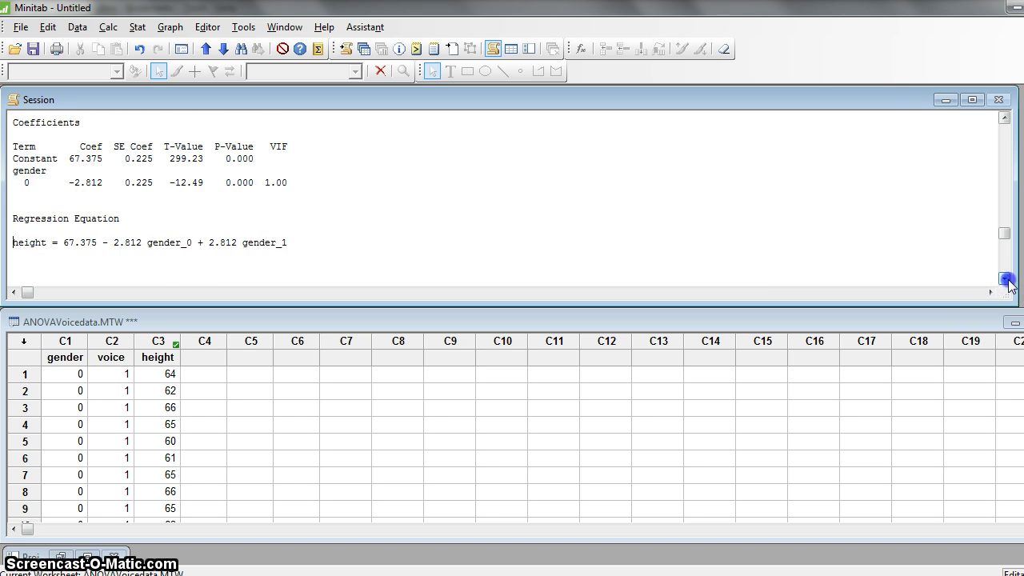
{"action": "left_click", "coordinate": [1004, 277]}
{"action": "left_click", "coordinate": [1004, 278]}
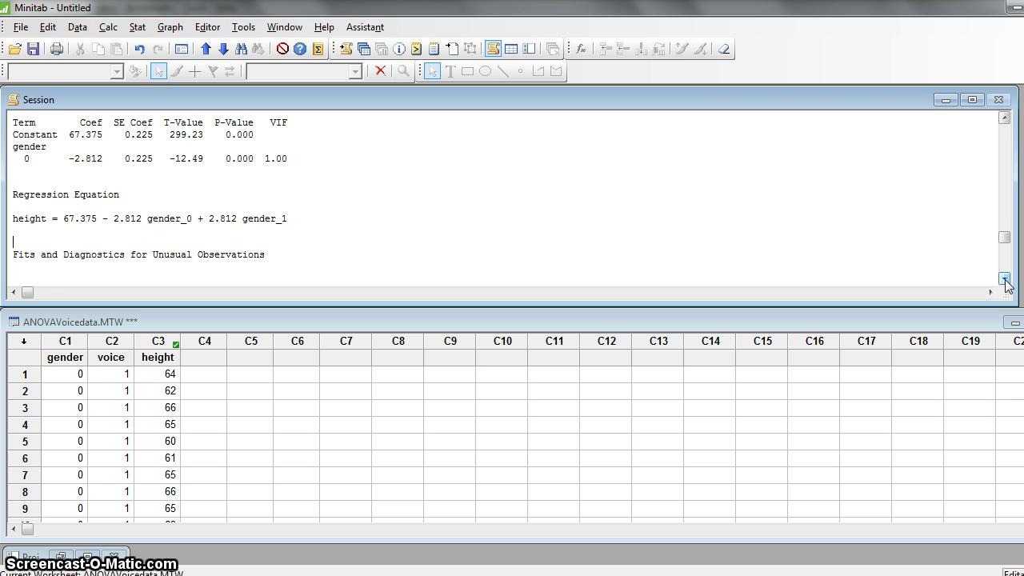
{"action": "left_click", "coordinate": [1005, 279]}
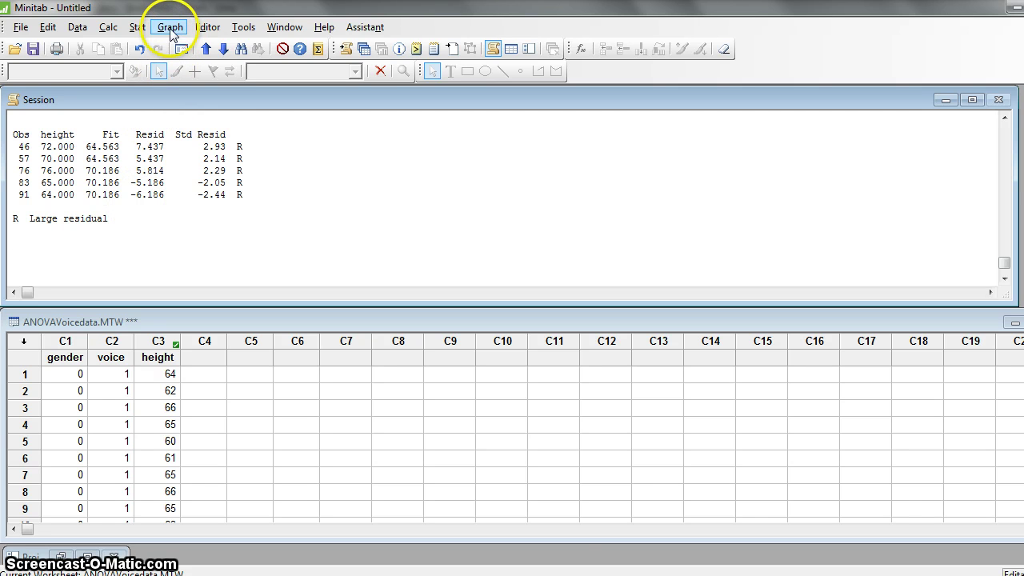
Step: Reopen Fit General Linear Model, still holding height and gender
{"action": "left_click", "coordinate": [138, 27]}
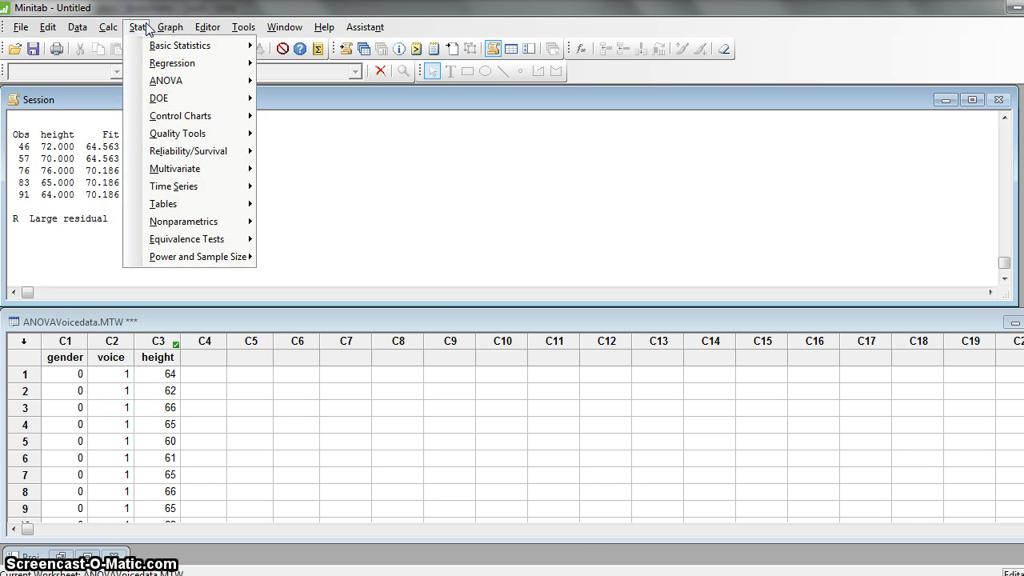
{"action": "mouse_move", "coordinate": [201, 83]}
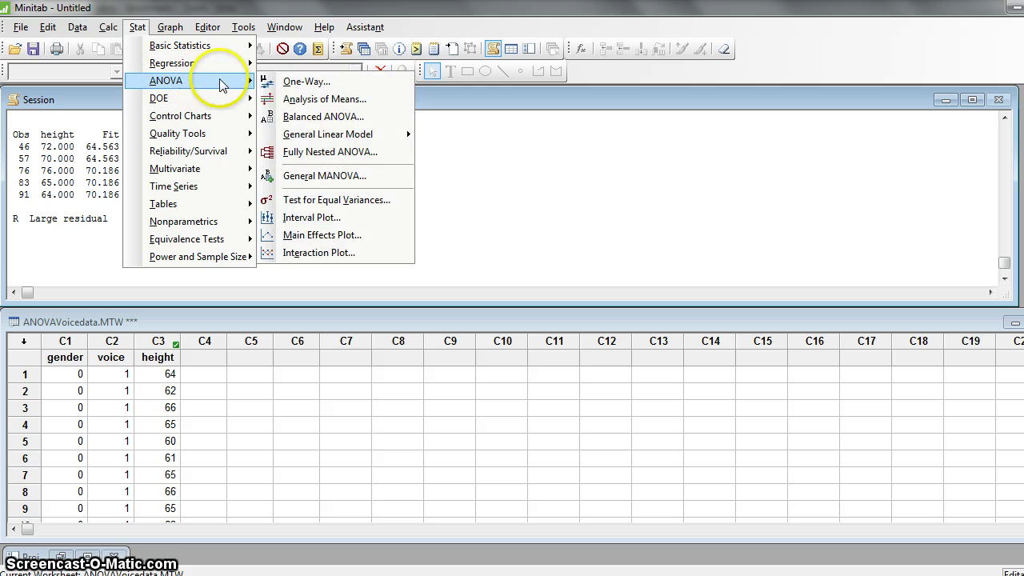
{"action": "mouse_move", "coordinate": [372, 134]}
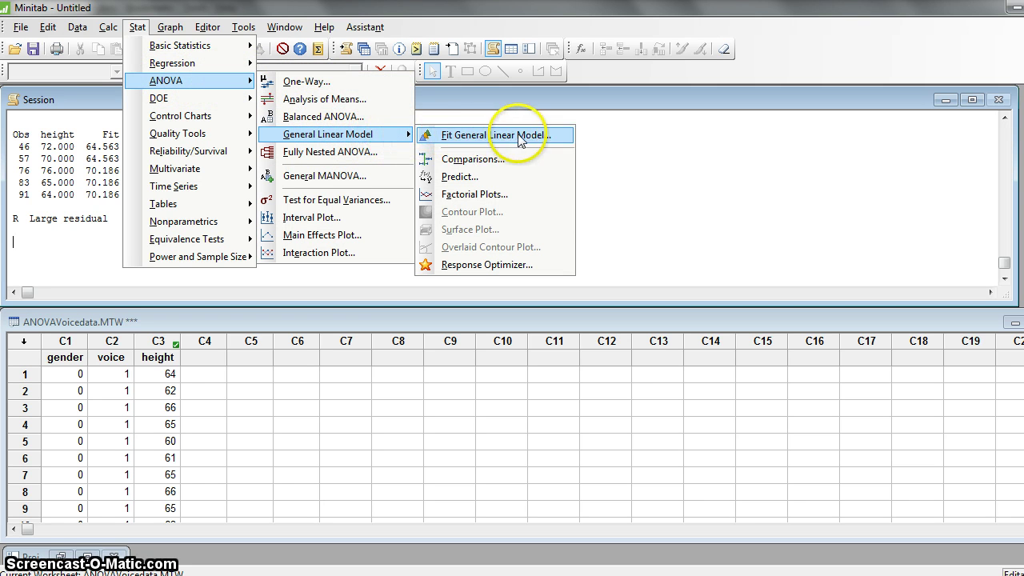
{"action": "left_click", "coordinate": [551, 138]}
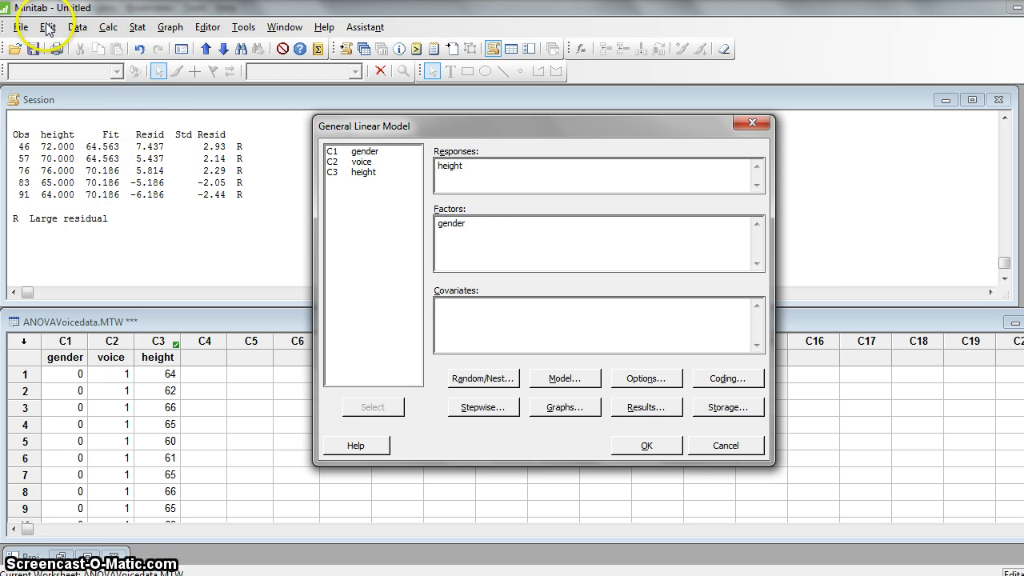
Step: Add voice as a second factor alongside gender
{"action": "key", "text": "shift+Tab"}
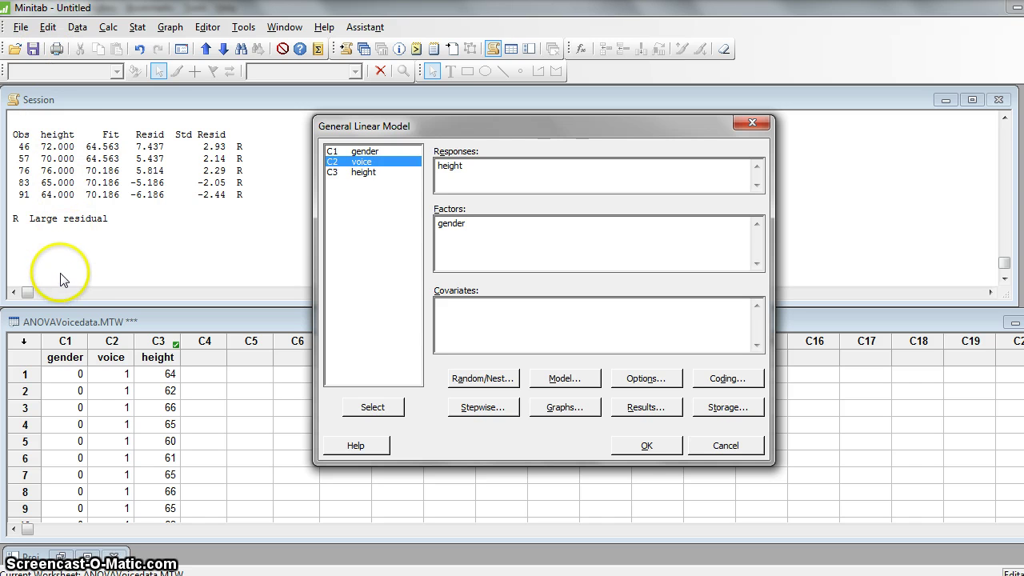
{"action": "key", "text": "Return"}
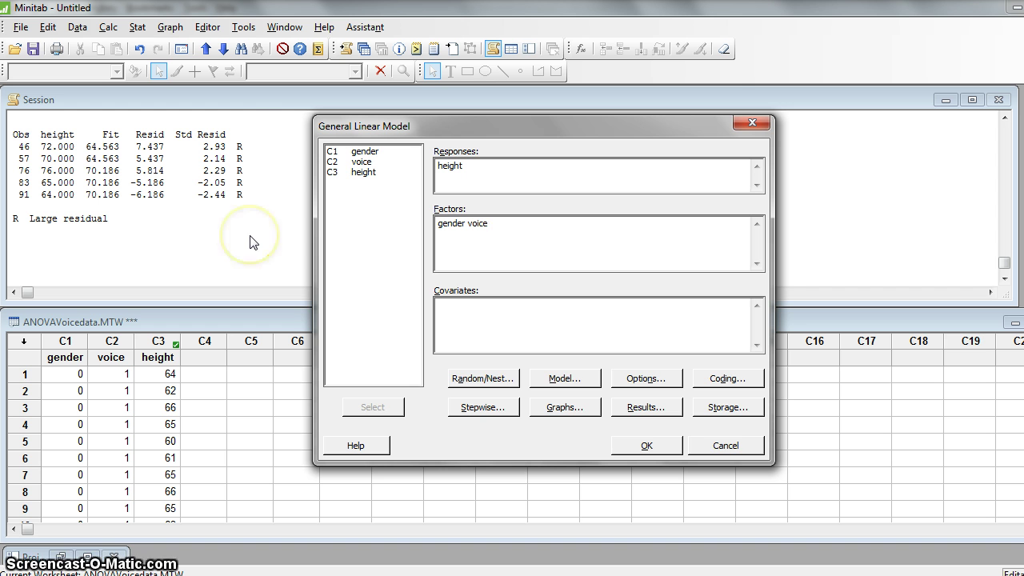
Step: Add the gender*voice interaction term to the model in the Model sub-dialog
{"action": "left_click", "coordinate": [565, 379]}
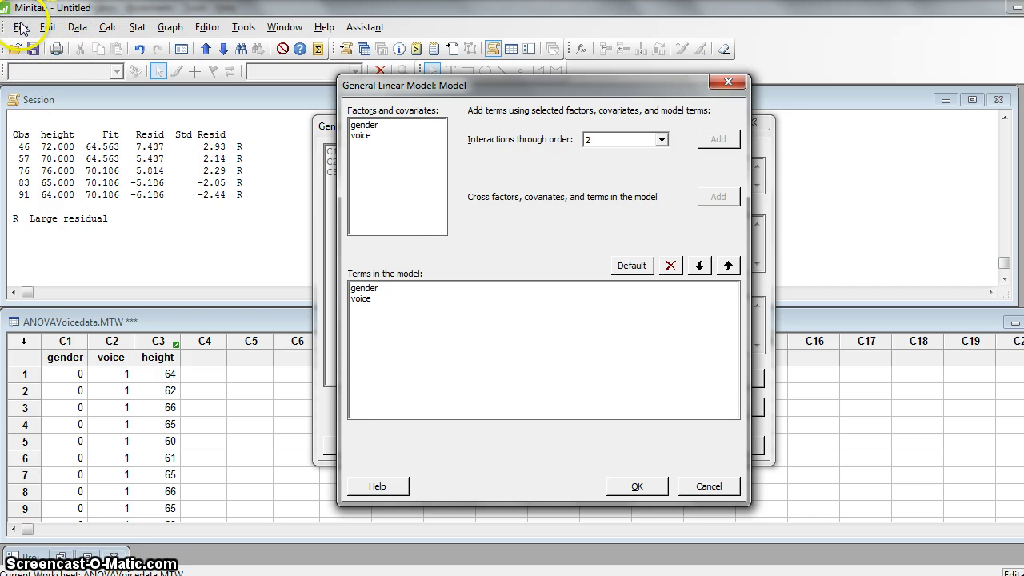
{"action": "left_click", "coordinate": [364, 125]}
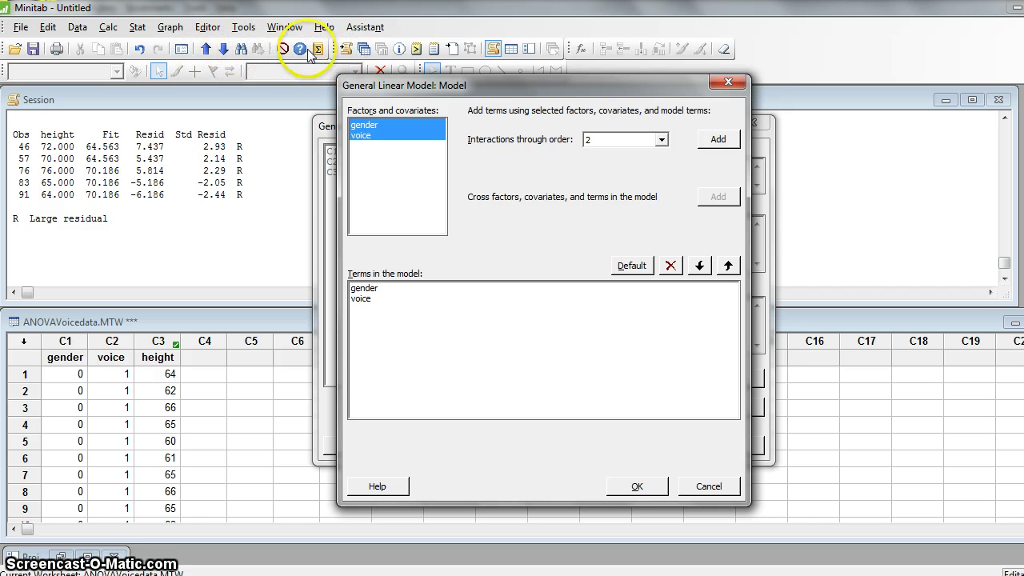
{"action": "left_click", "coordinate": [718, 139]}
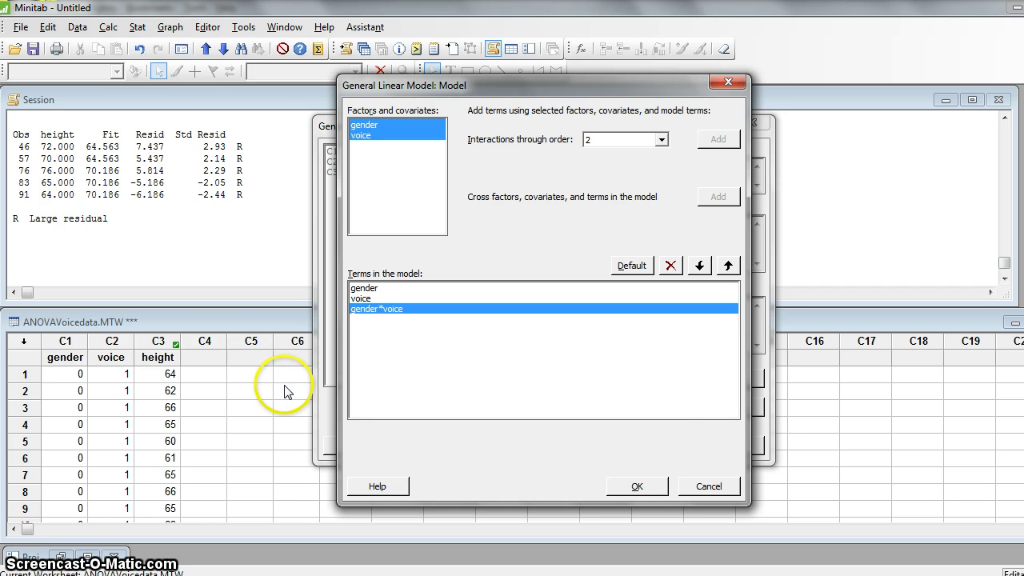
{"action": "left_click", "coordinate": [634, 485]}
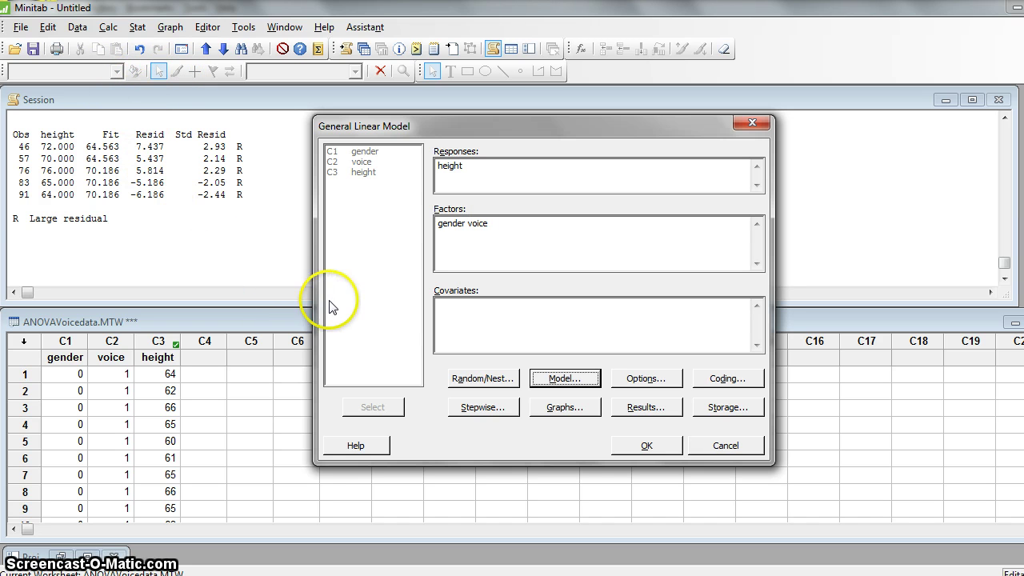
Step: Run the interaction model and maximize the Session output to its ANOVA table (gender*voice P 0.309)
{"action": "left_click", "coordinate": [648, 445]}
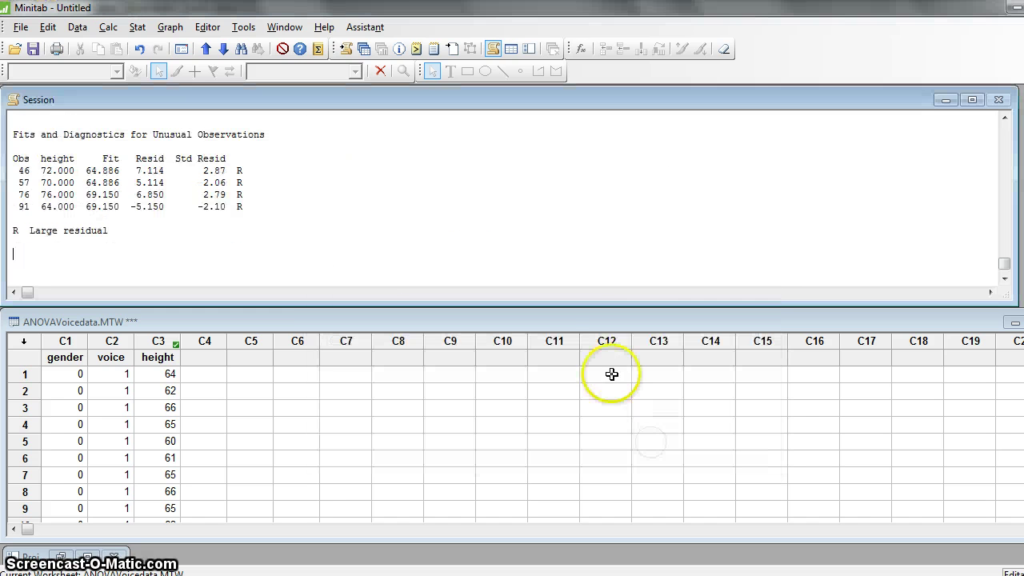
{"action": "left_click", "coordinate": [972, 100]}
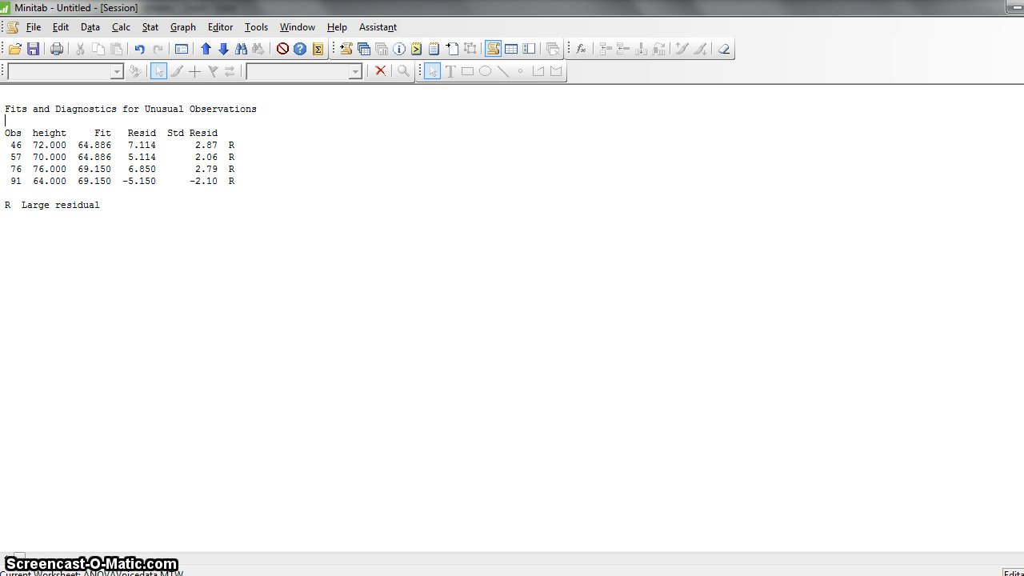
{"action": "scroll", "coordinate": [511, 320], "scroll_direction": "up", "scroll_amount": 9}
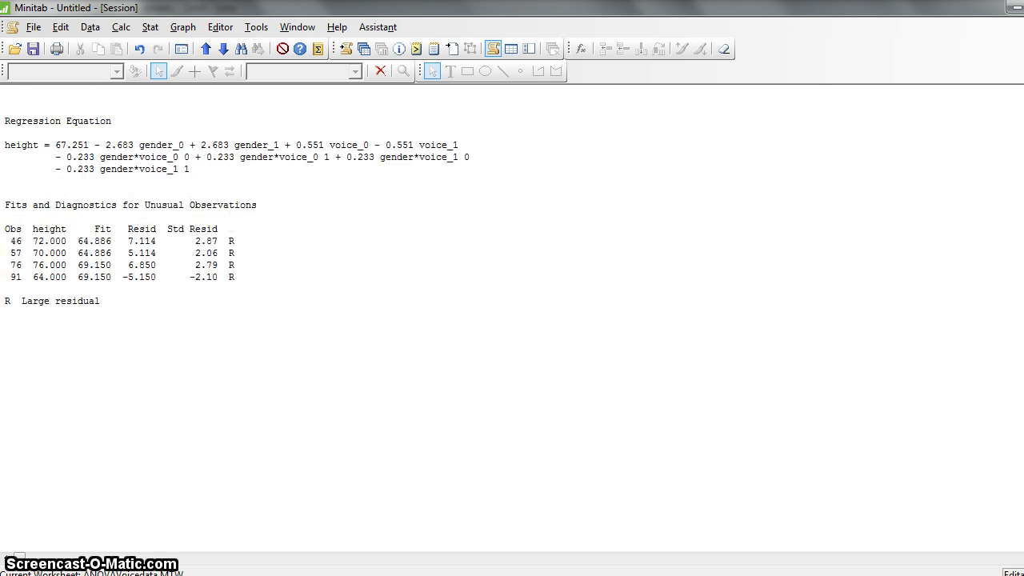
{"action": "scroll", "coordinate": [512, 320], "scroll_direction": "up", "scroll_amount": 6}
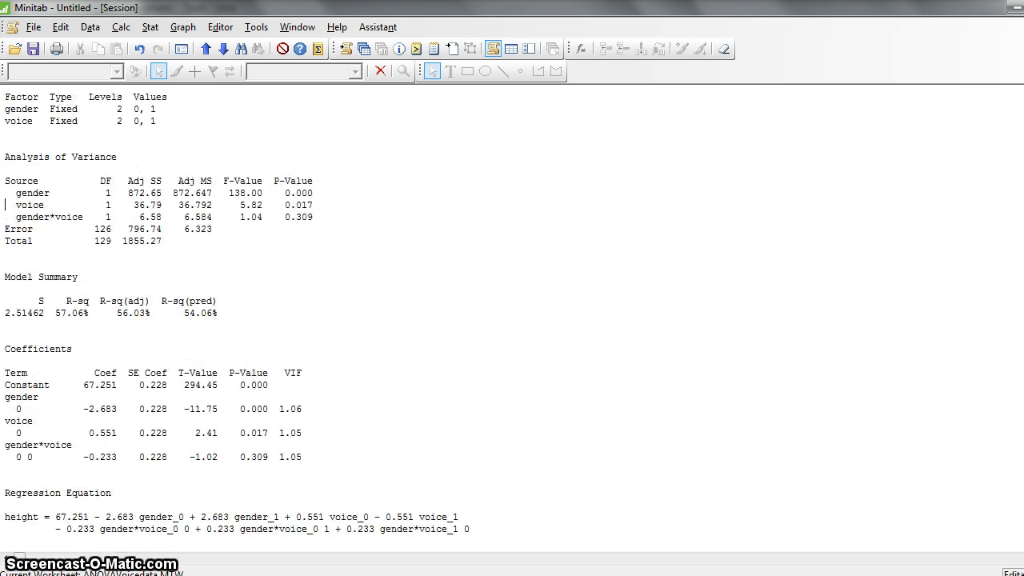
{"action": "scroll", "coordinate": [512, 320], "scroll_direction": "up", "scroll_amount": 2}
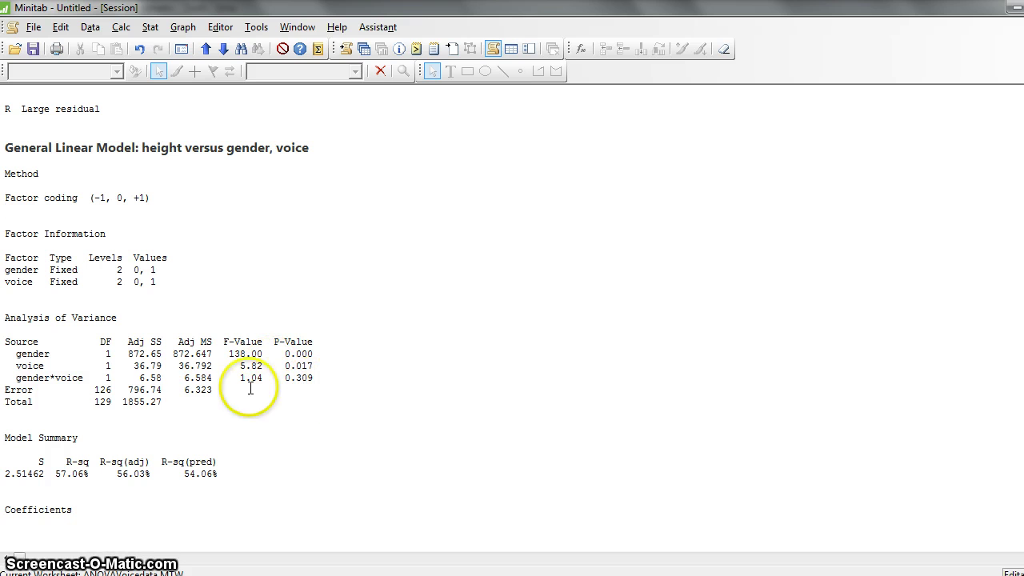
{"action": "left_click_drag", "start_coordinate": [17, 375], "coordinate": [328, 380]}
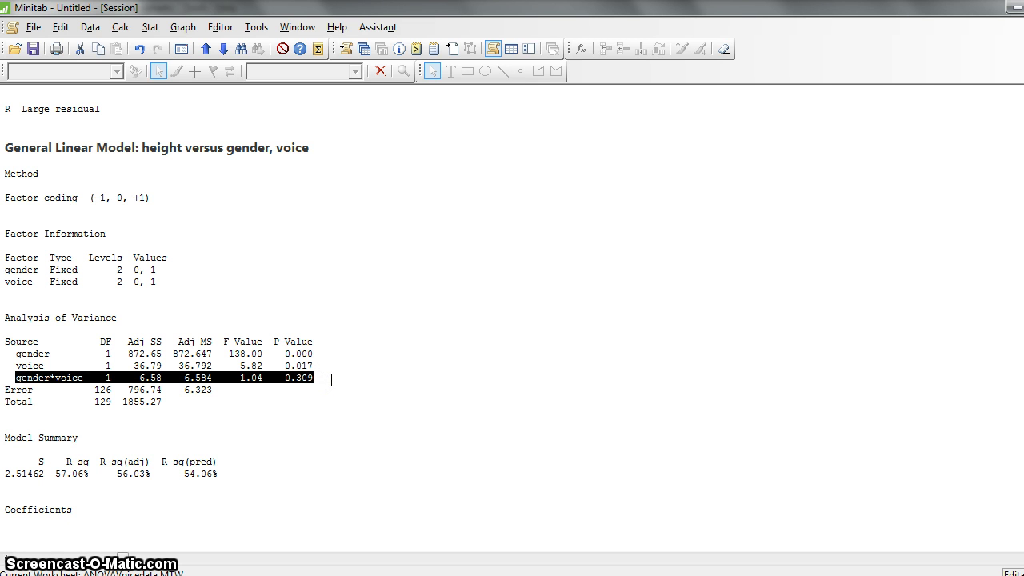
{"action": "left_click", "coordinate": [332, 379]}
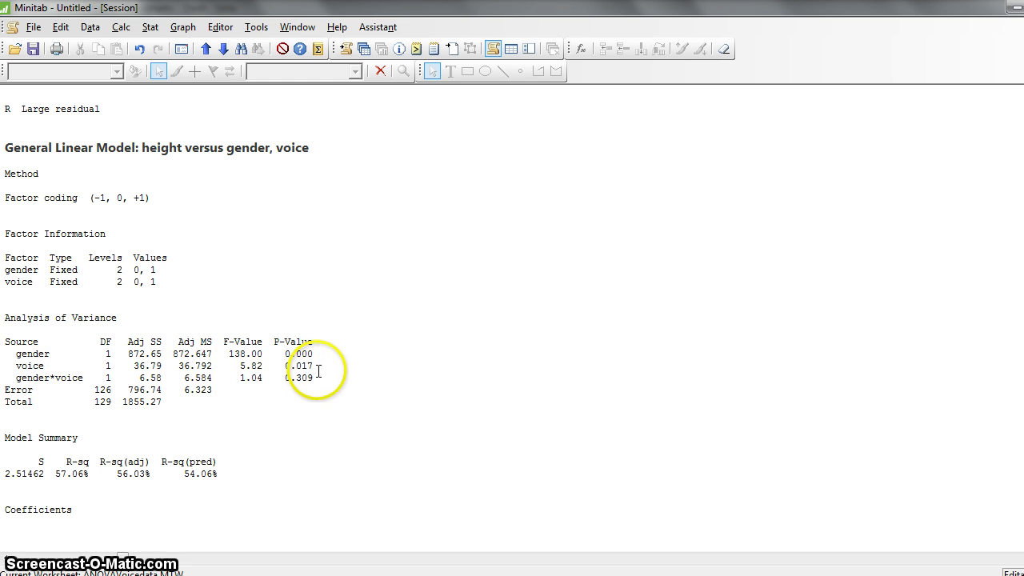
{"action": "left_click_drag", "start_coordinate": [15, 353], "coordinate": [310, 363]}
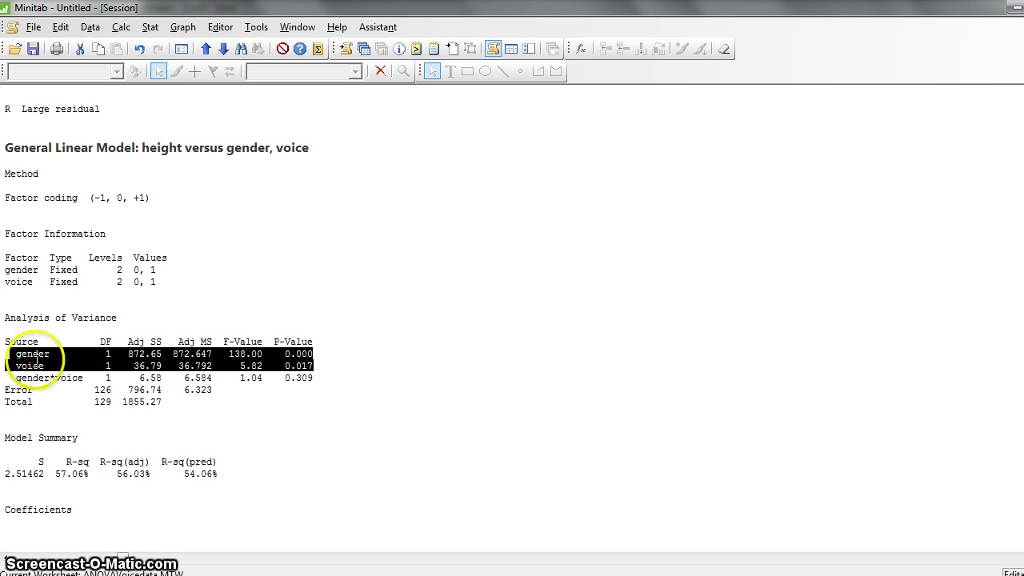
{"action": "left_click", "coordinate": [340, 367]}
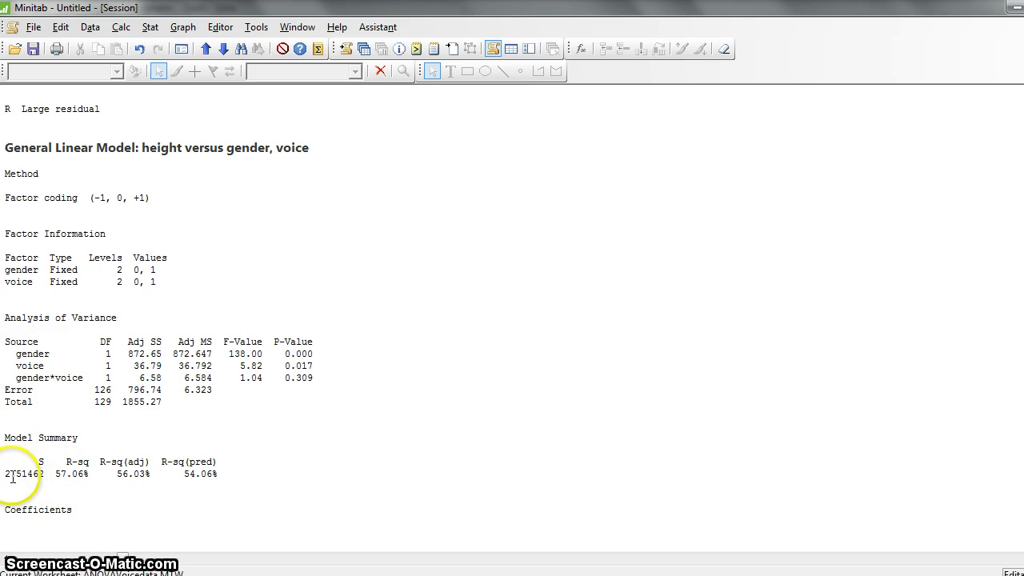
{"action": "left_click_drag", "start_coordinate": [112, 475], "coordinate": [134, 475]}
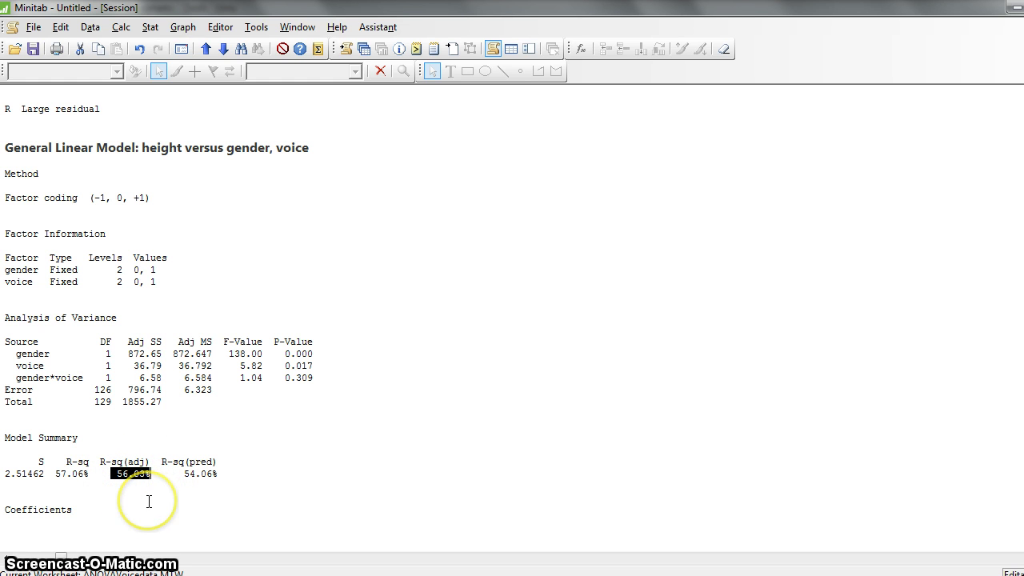
{"action": "left_click", "coordinate": [148, 500]}
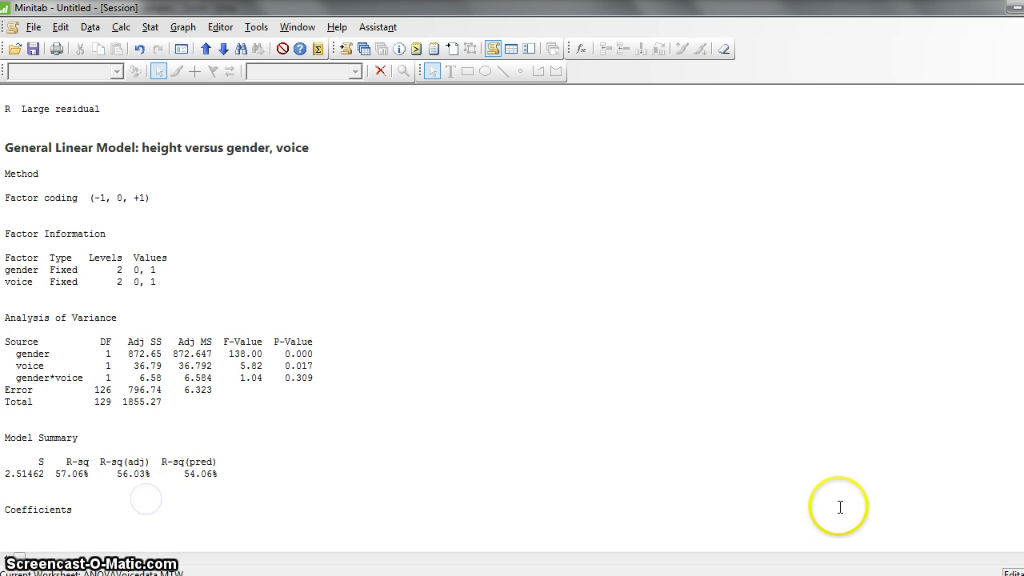
{"action": "scroll", "coordinate": [159, 309], "scroll_direction": "down", "scroll_amount": 7}
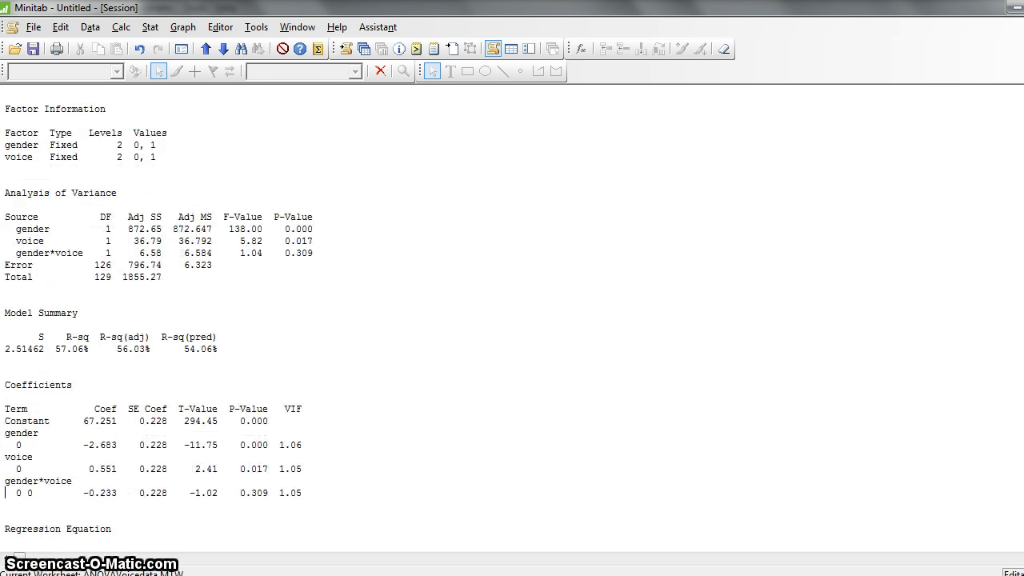
Step: Scroll the Session output past the interaction model's four unusual observations and back up
{"action": "scroll", "coordinate": [159, 309], "scroll_direction": "down", "scroll_amount": 3}
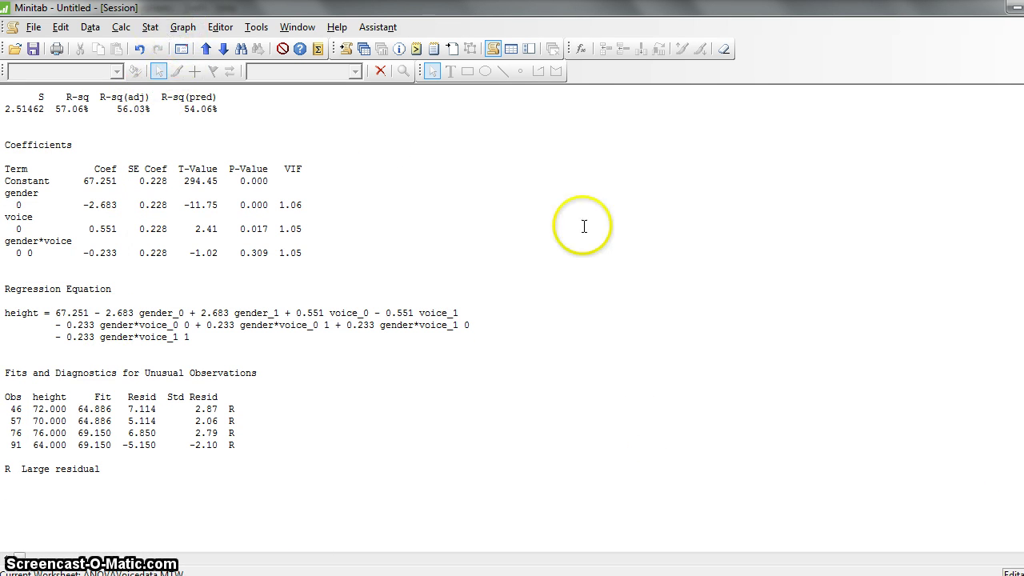
{"action": "scroll", "coordinate": [237, 332], "scroll_direction": "up", "scroll_amount": 8}
{"action": "scroll", "coordinate": [158, 314], "scroll_direction": "up", "scroll_amount": 2}
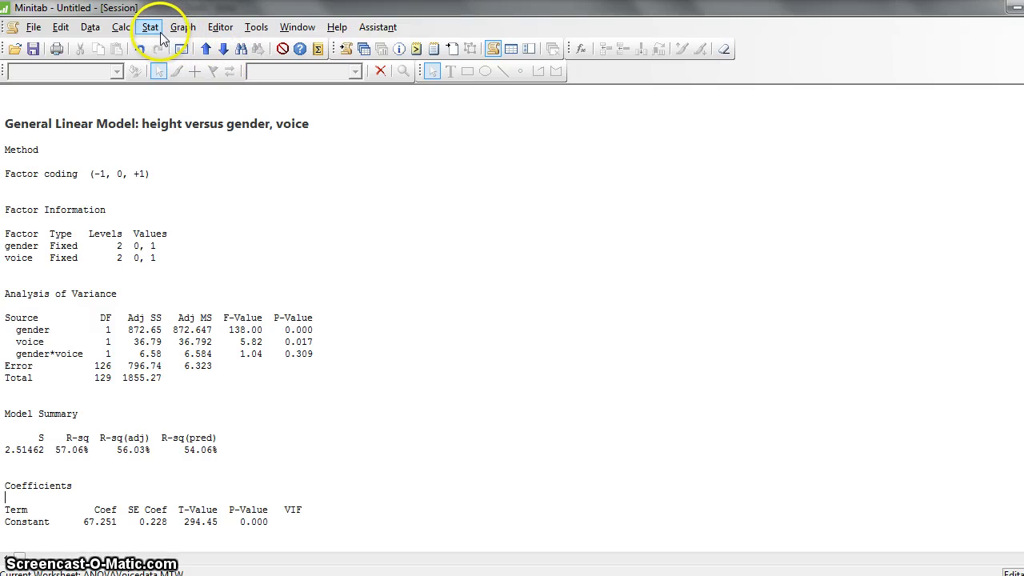
Step: Open the General Linear Model Comparisons dialog from the Stat > ANOVA menu
{"action": "left_click", "coordinate": [152, 27]}
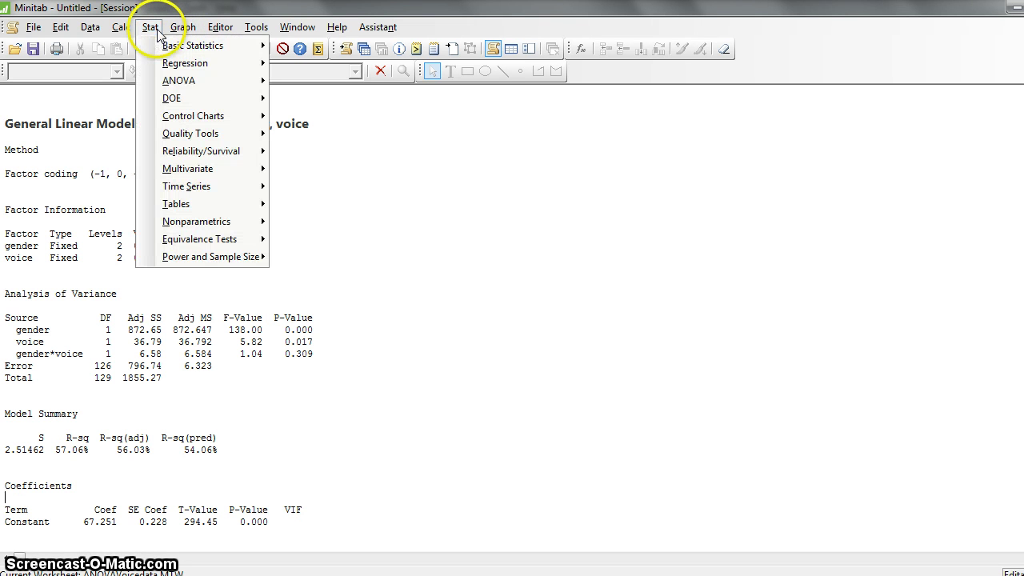
{"action": "mouse_move", "coordinate": [164, 65]}
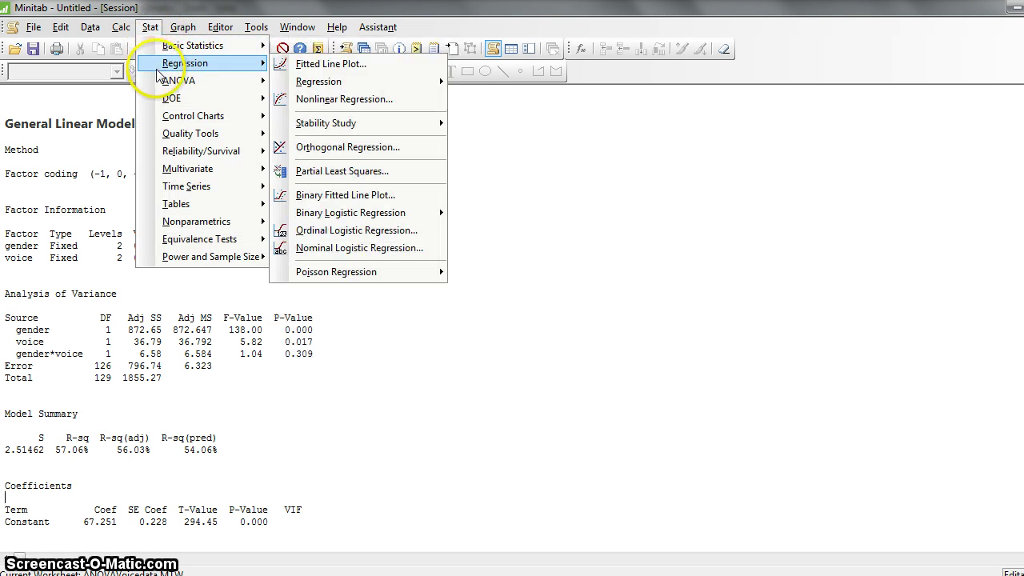
{"action": "mouse_move", "coordinate": [206, 83]}
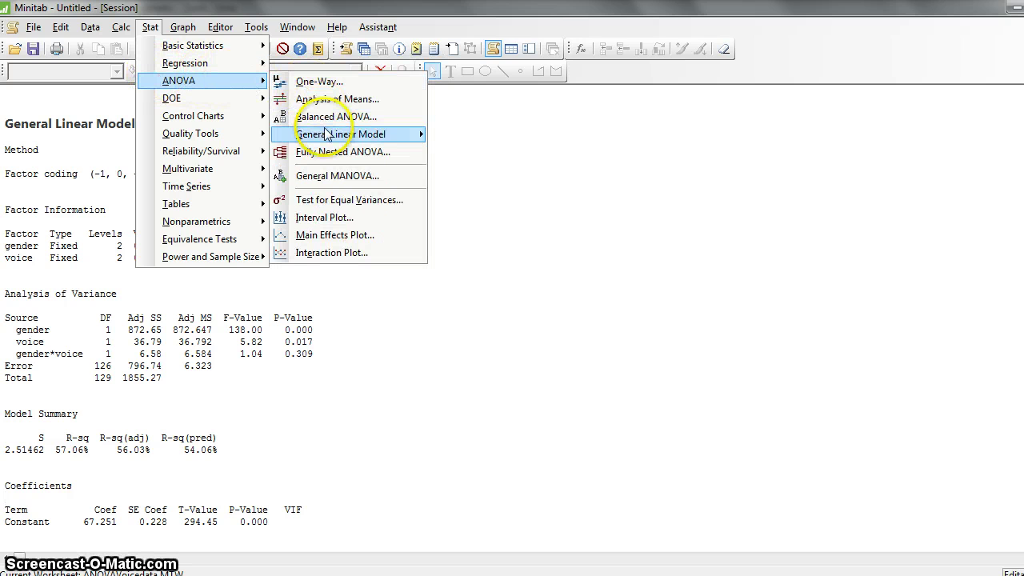
{"action": "mouse_move", "coordinate": [366, 135]}
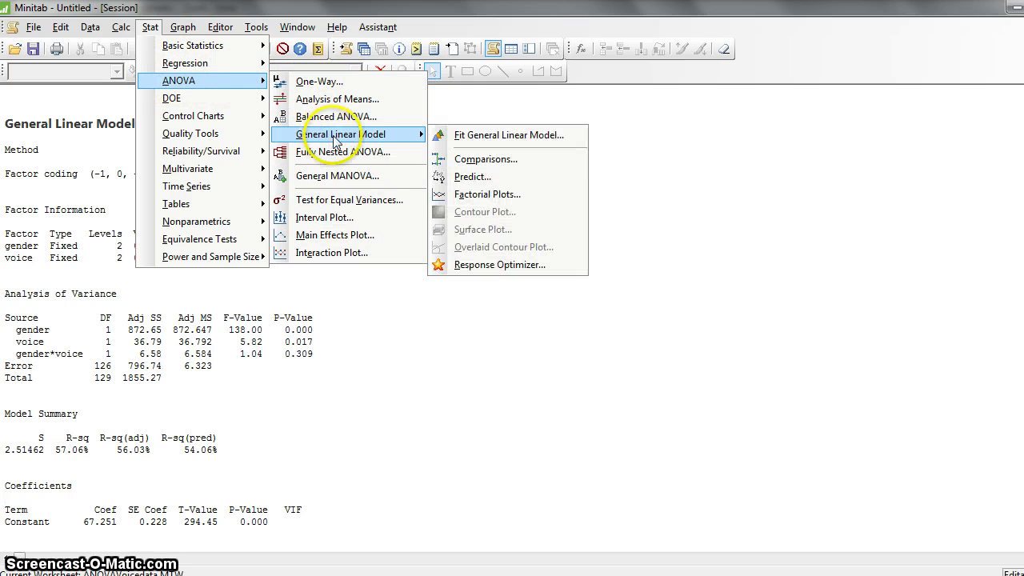
{"action": "left_click", "coordinate": [523, 158]}
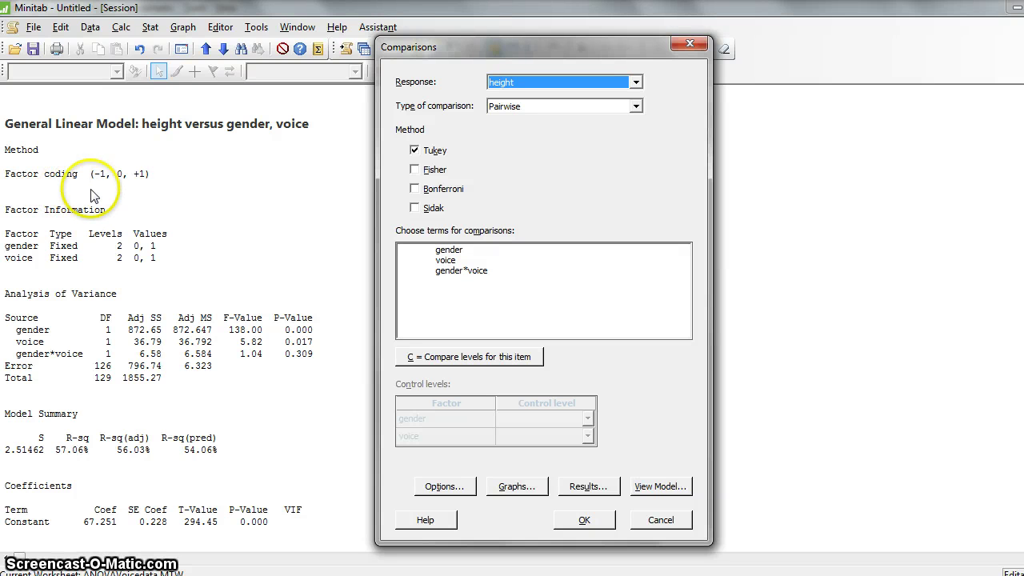
Step: Mark gender and voice as terms to compare and run the Tukey comparisons
{"action": "key", "text": "Tab"}
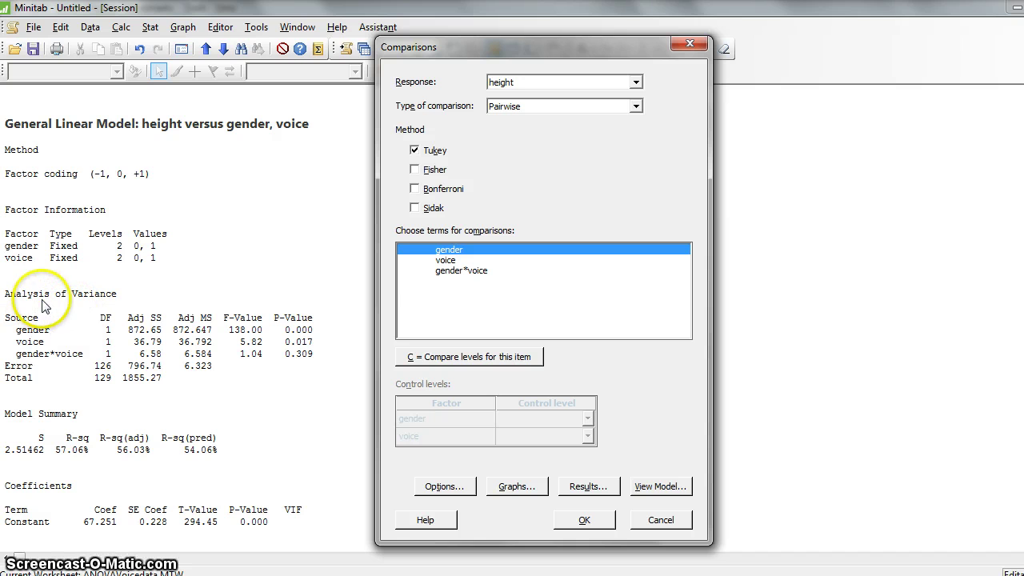
{"action": "left_click", "coordinate": [97, 299]}
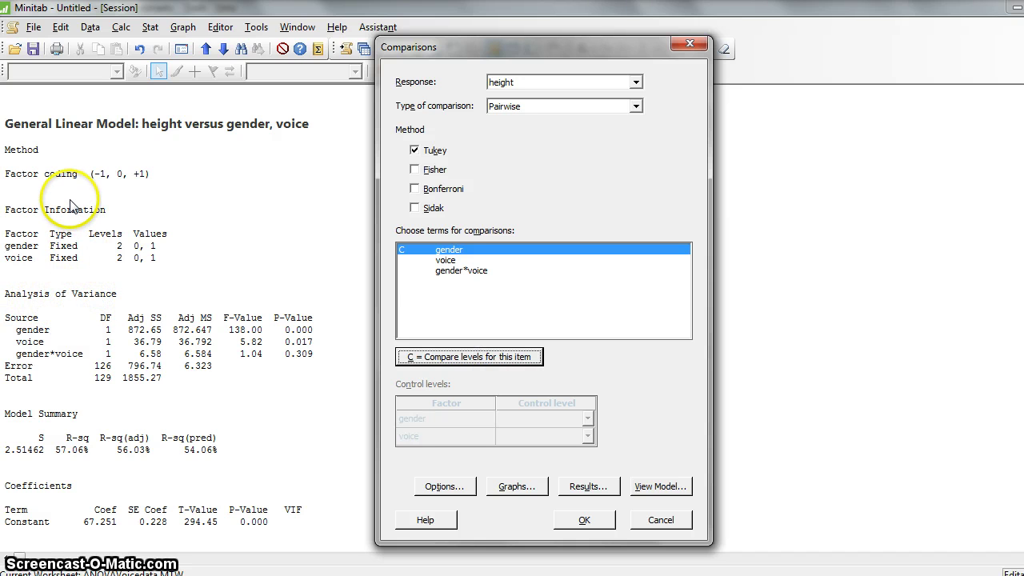
{"action": "key", "text": "Down"}
{"action": "key", "text": "alt+c"}
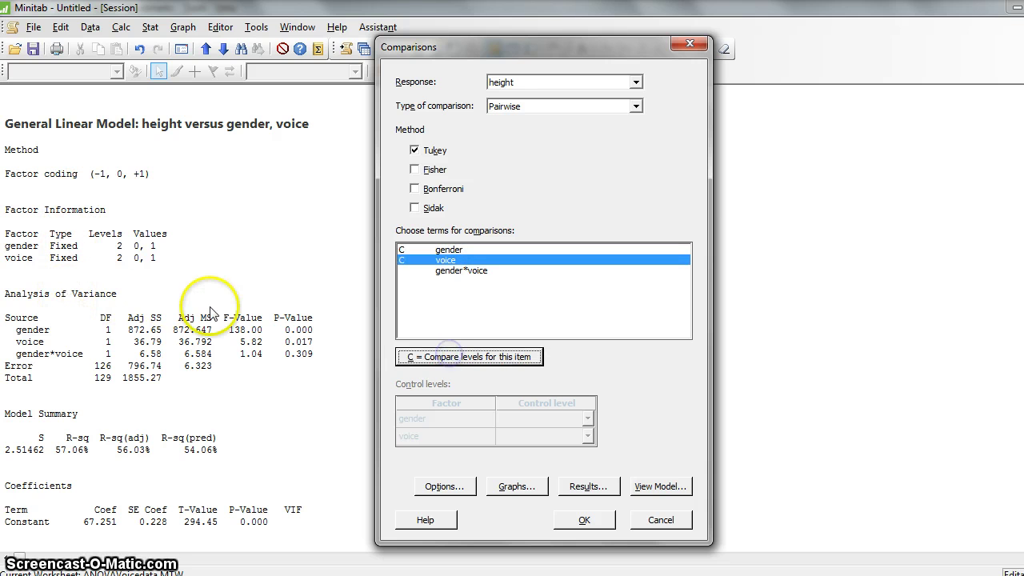
{"action": "left_click", "coordinate": [210, 311]}
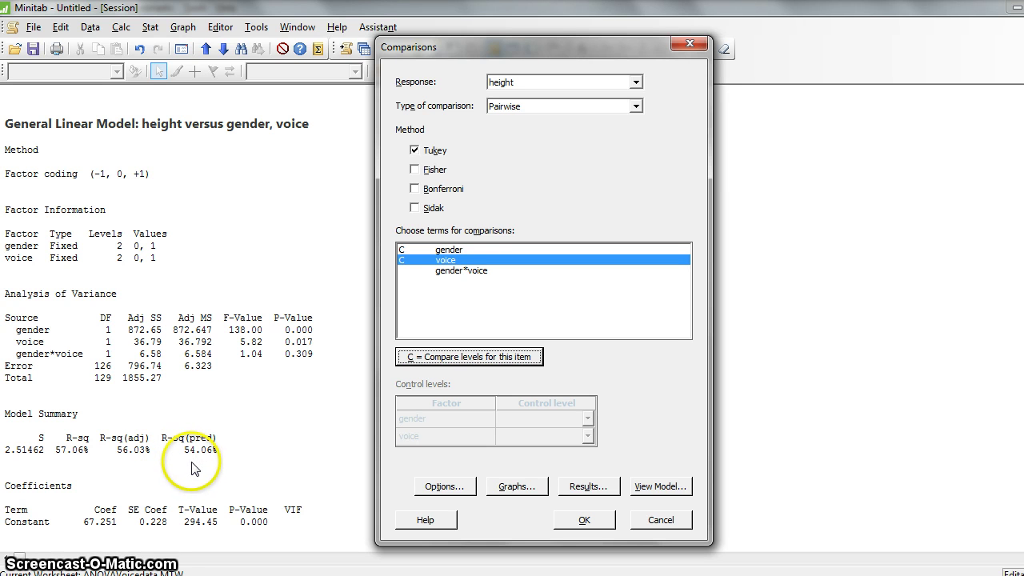
{"action": "left_click", "coordinate": [581, 521]}
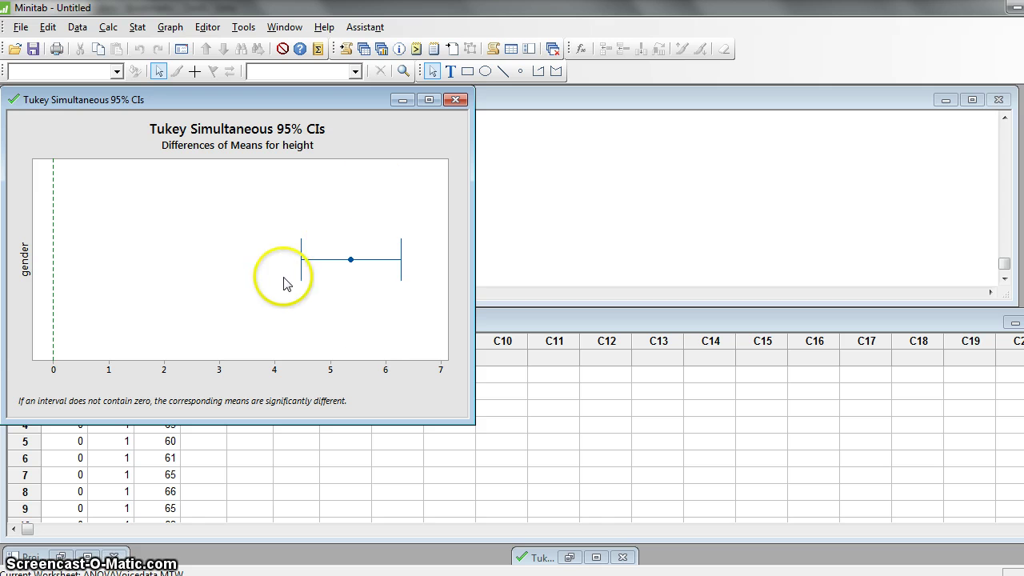
Step: Minimize the Tukey interval graph to show the Session output
{"action": "left_click", "coordinate": [402, 102]}
{"action": "left_click", "coordinate": [973, 100]}
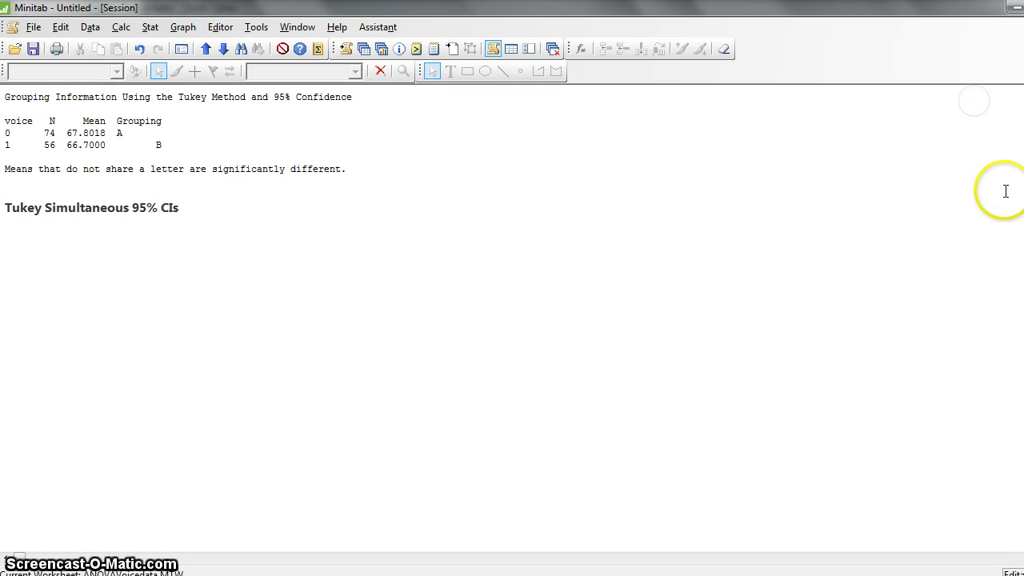
{"action": "scroll", "coordinate": [5, 233], "scroll_direction": "up", "scroll_amount": 5}
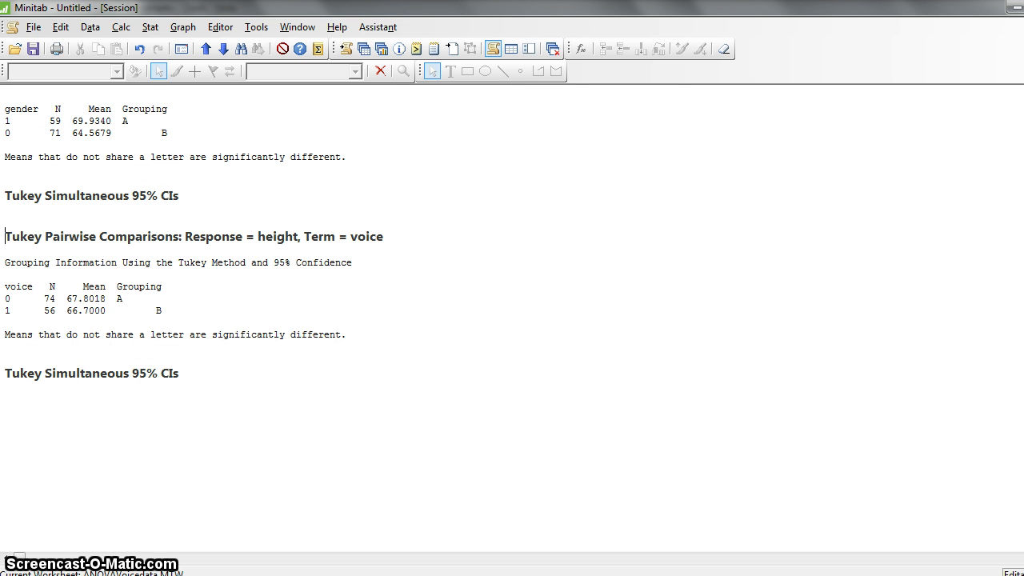
{"action": "scroll", "coordinate": [6, 236], "scroll_direction": "up", "scroll_amount": 3}
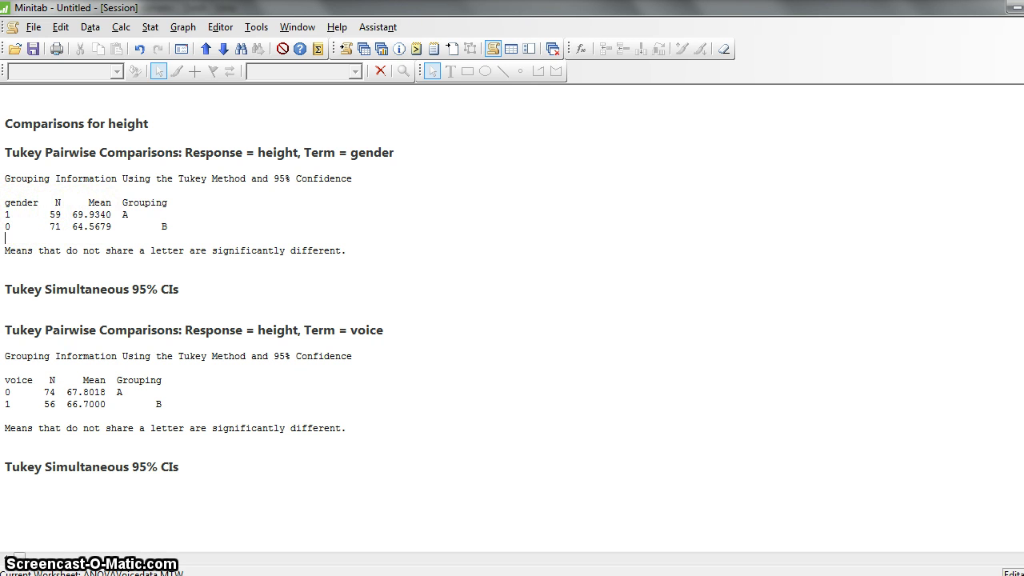
{"action": "left_click_drag", "start_coordinate": [72, 215], "coordinate": [81, 214]}
{"action": "left_click", "coordinate": [124, 214]}
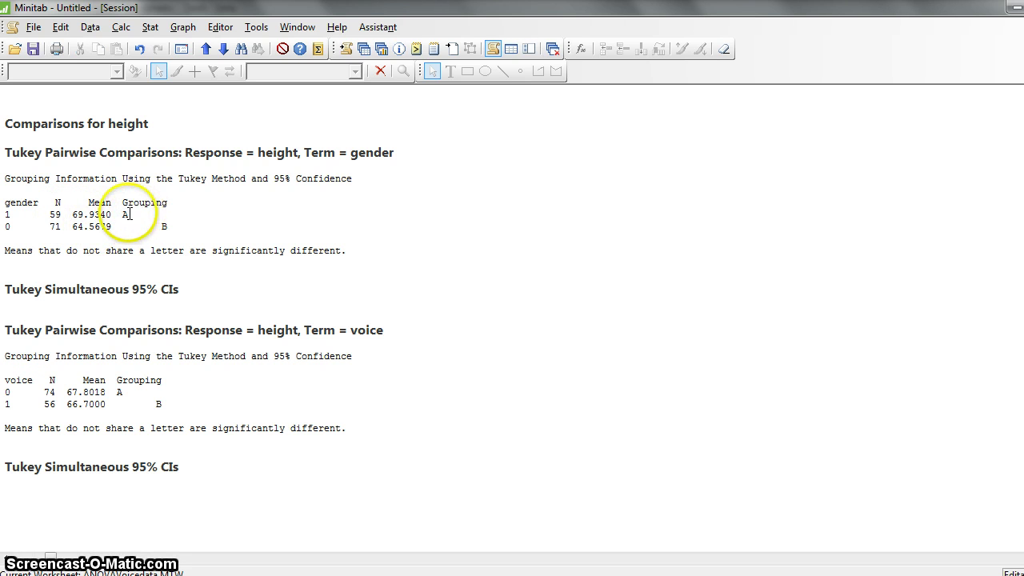